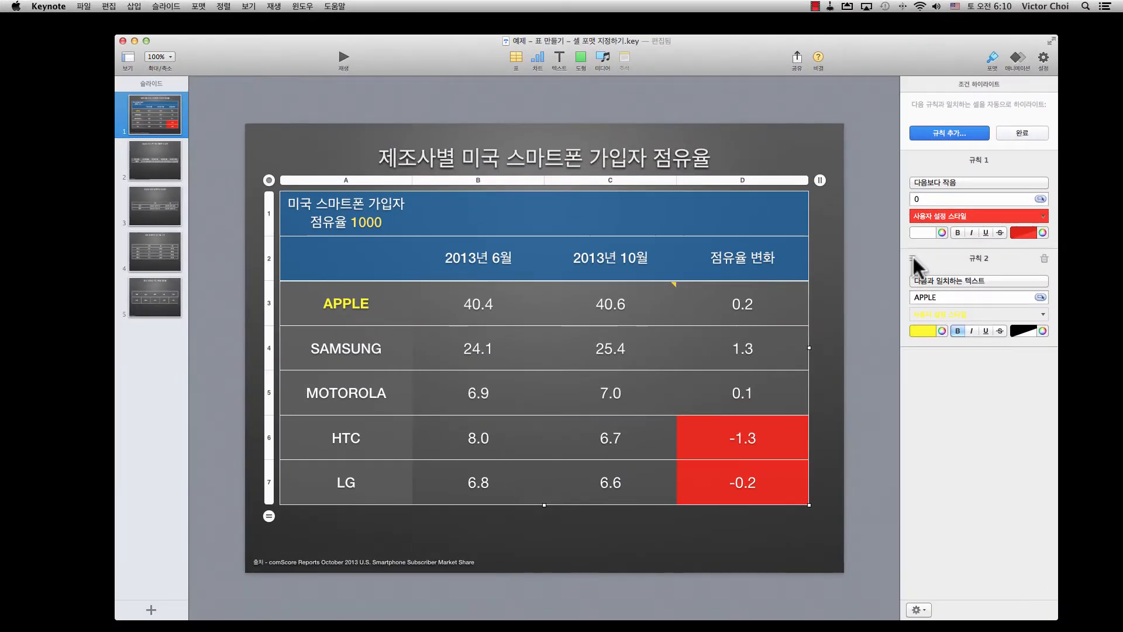
Select the cells with matching highlighting rules in the smartphone share table
mouse_move(914, 257)
left_mouse_down()
mouse_move(914, 175)
mouse_move(915, 270)
left_mouse_up()
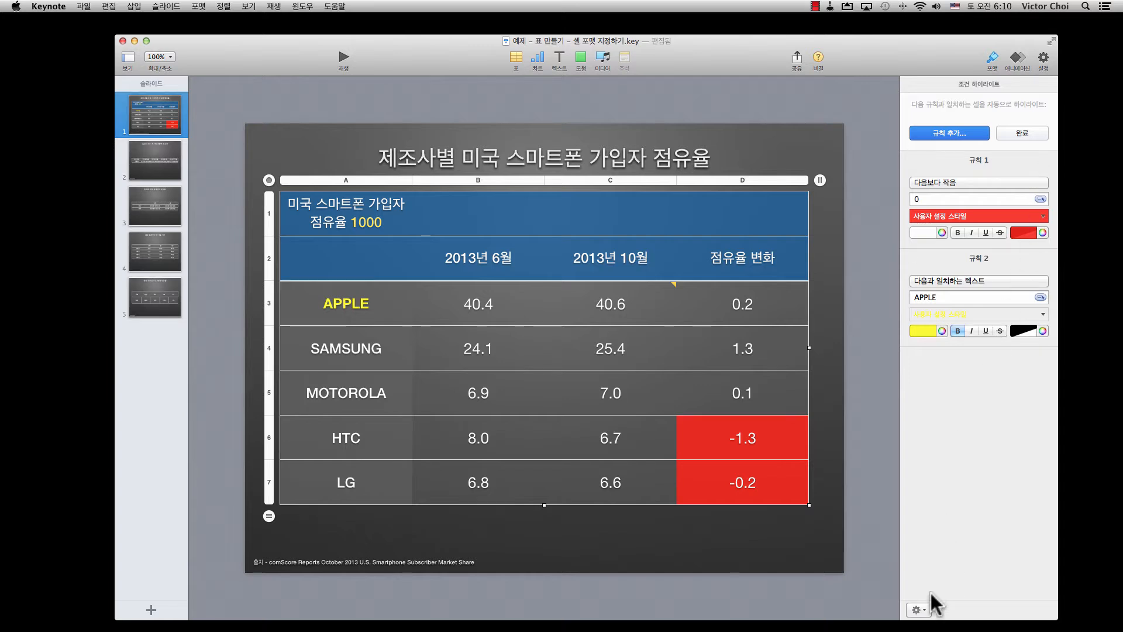
left_click(923, 611)
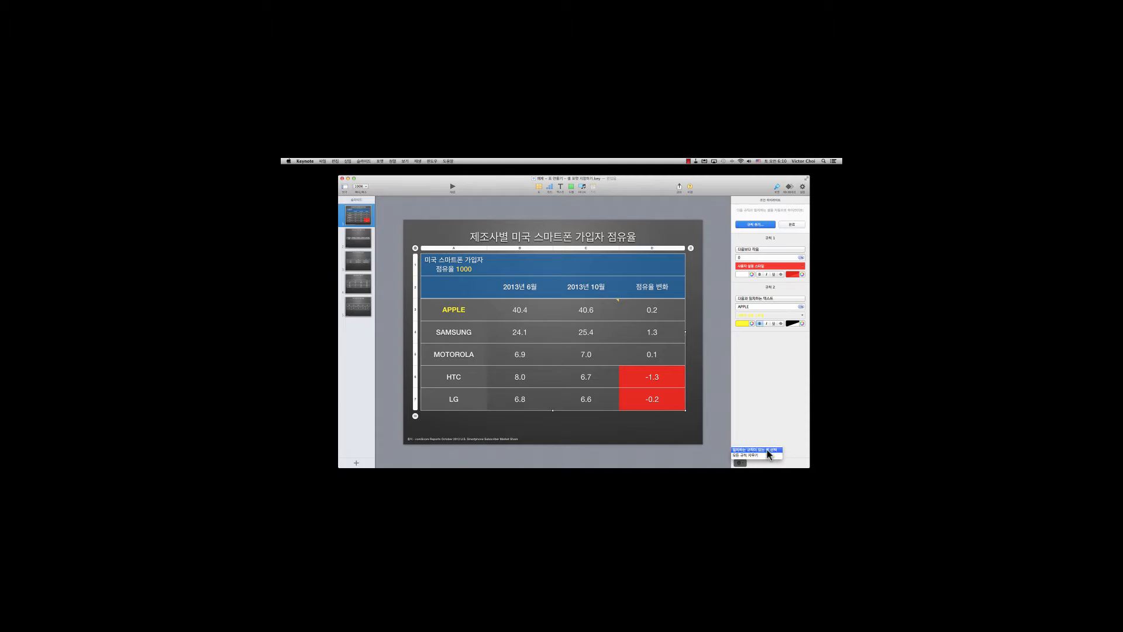
left_click(767, 449)
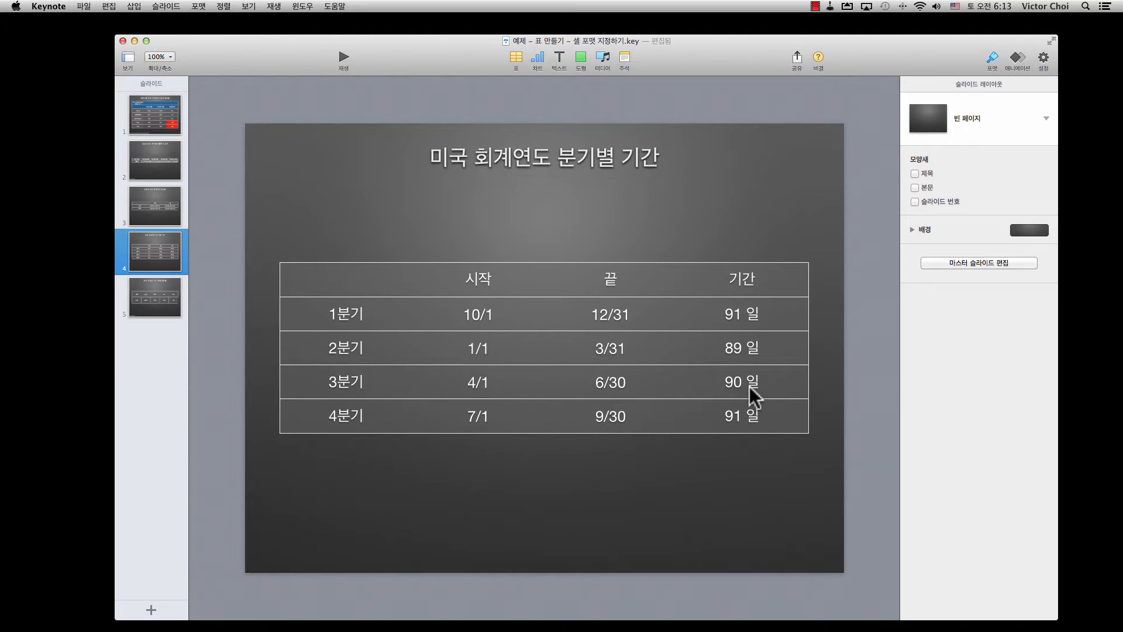
Add a conditional highlighting rule for durations greater than a given value to the four quarterly duration cells D2 to D5
left_click(765, 311)
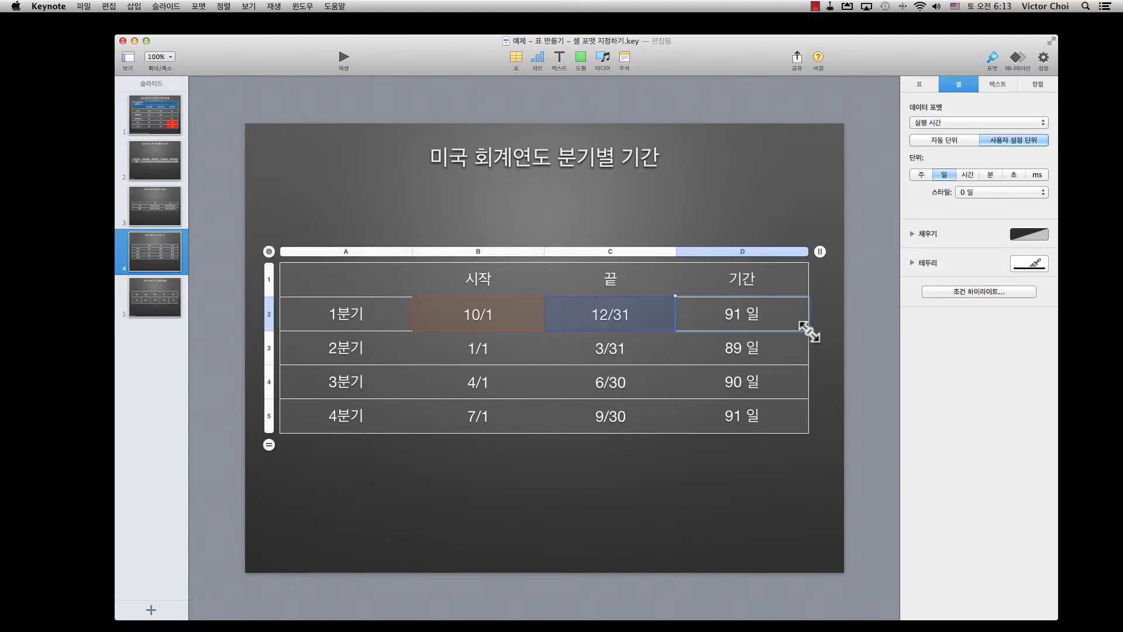
left_click_drag(809, 331, 797, 422)
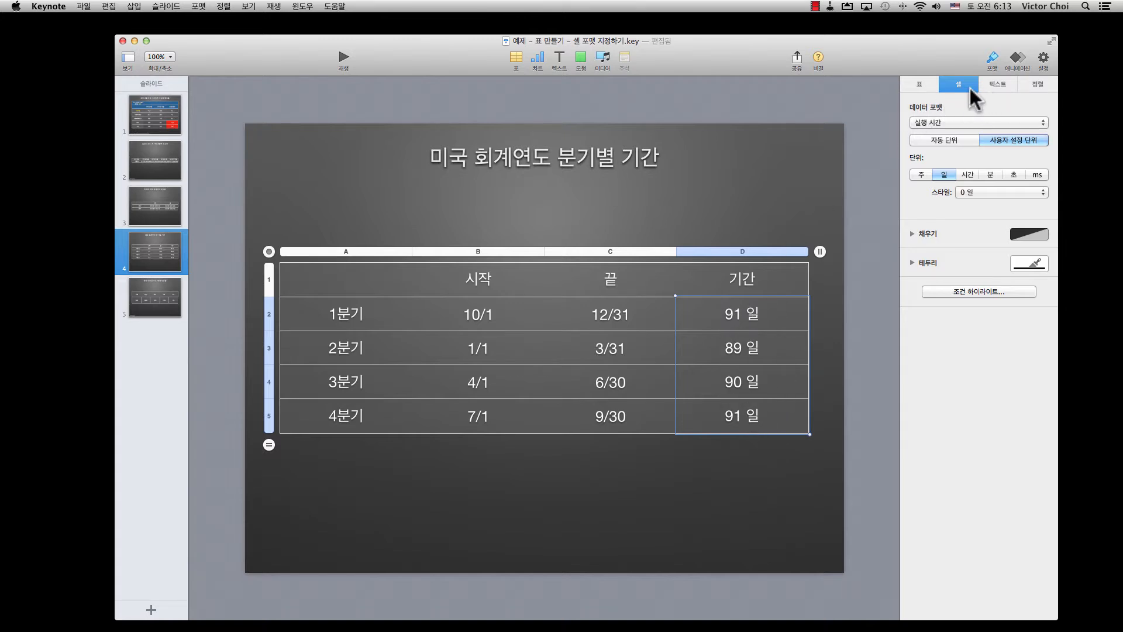
left_click(957, 290)
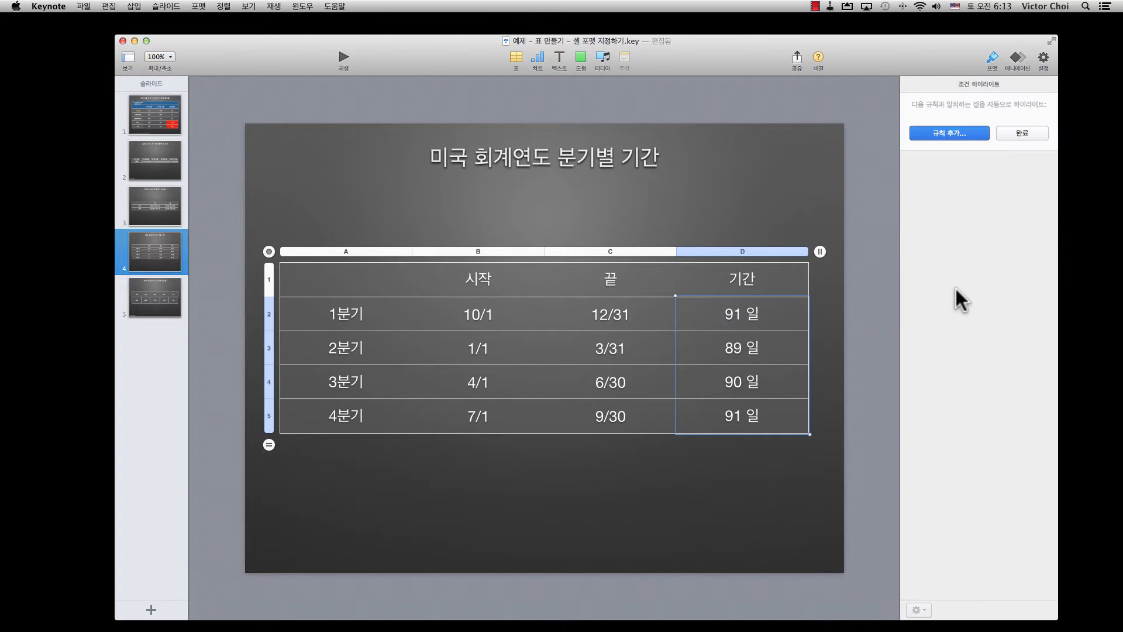
left_click(958, 134)
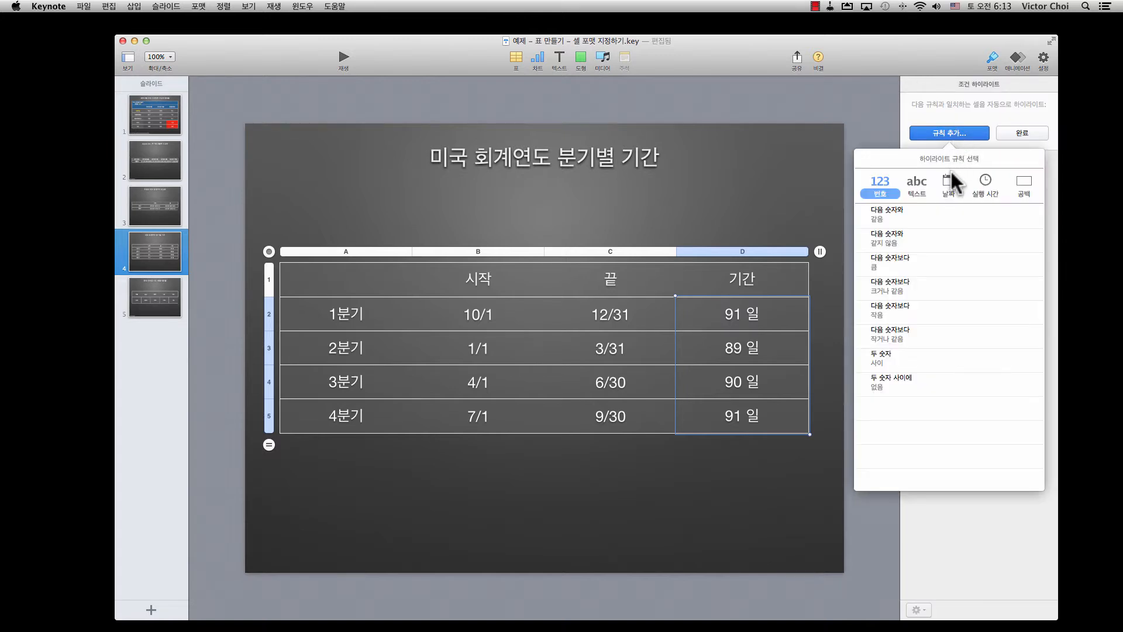
left_click(988, 189)
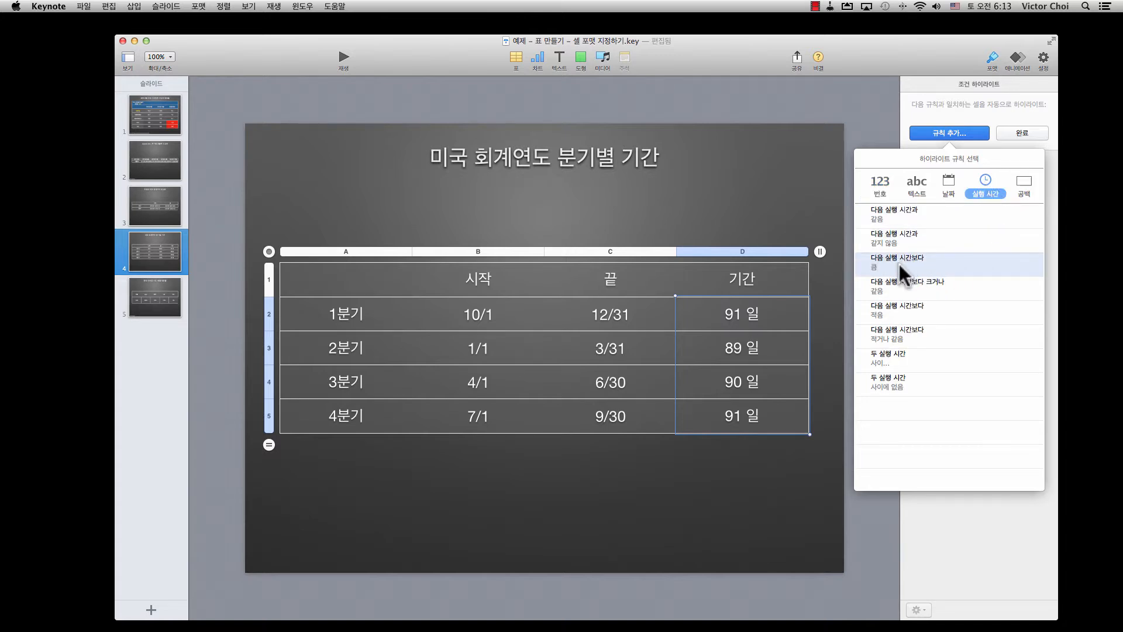
left_click(884, 270)
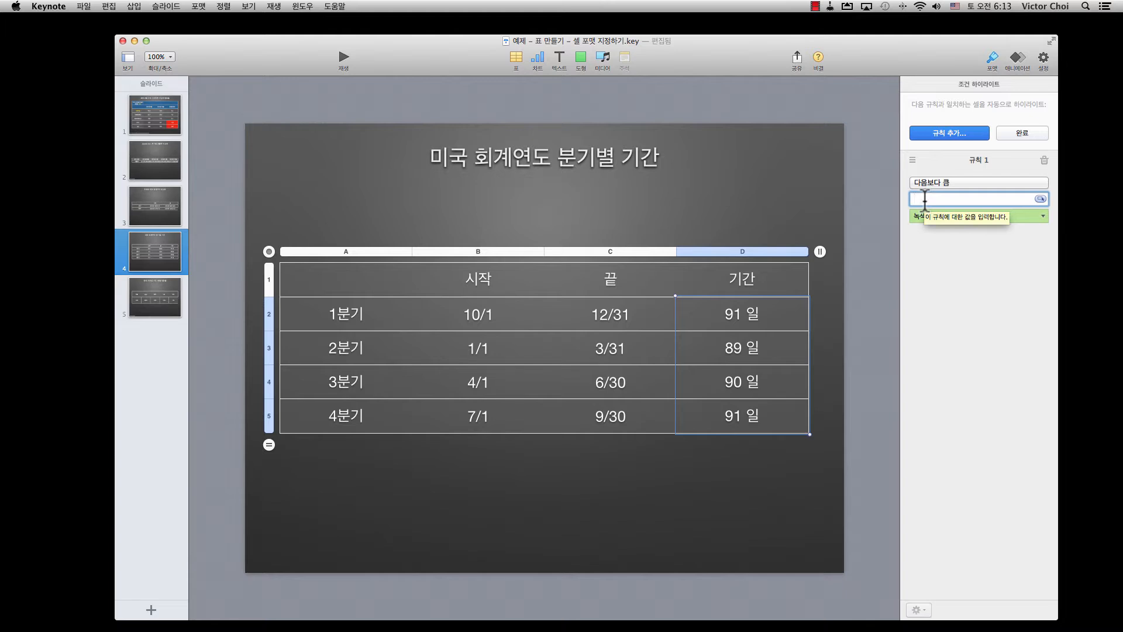
type("90")
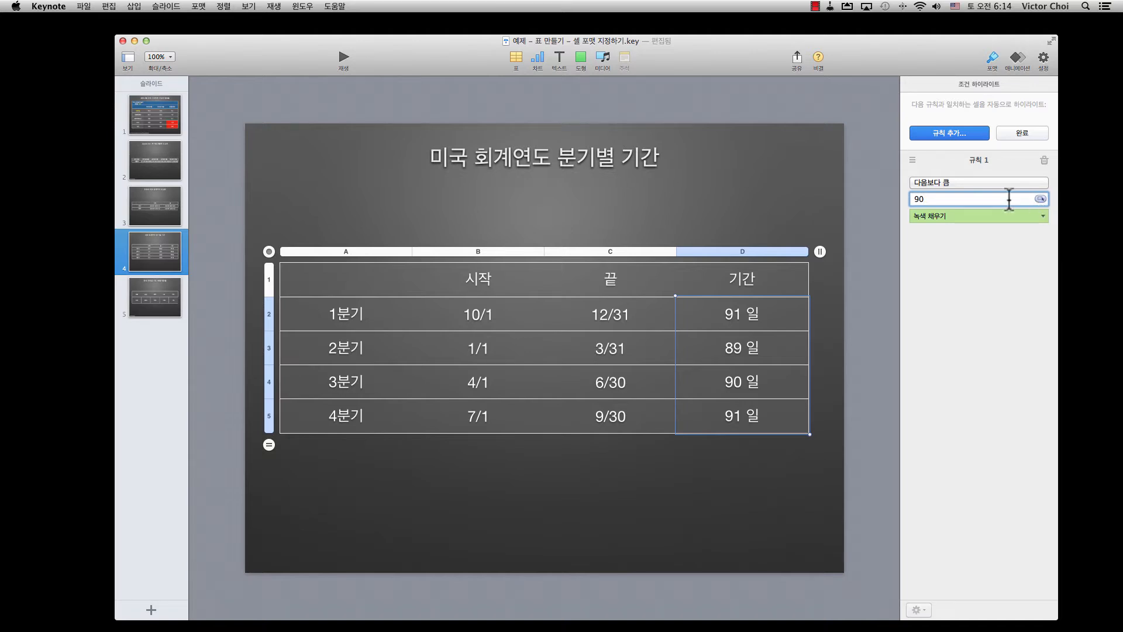
key("BackSpace")
key("BackSpace")
Set the greater-than rule's comparison value to a reference to cell D4, the third quarter's duration
left_click(1041, 199)
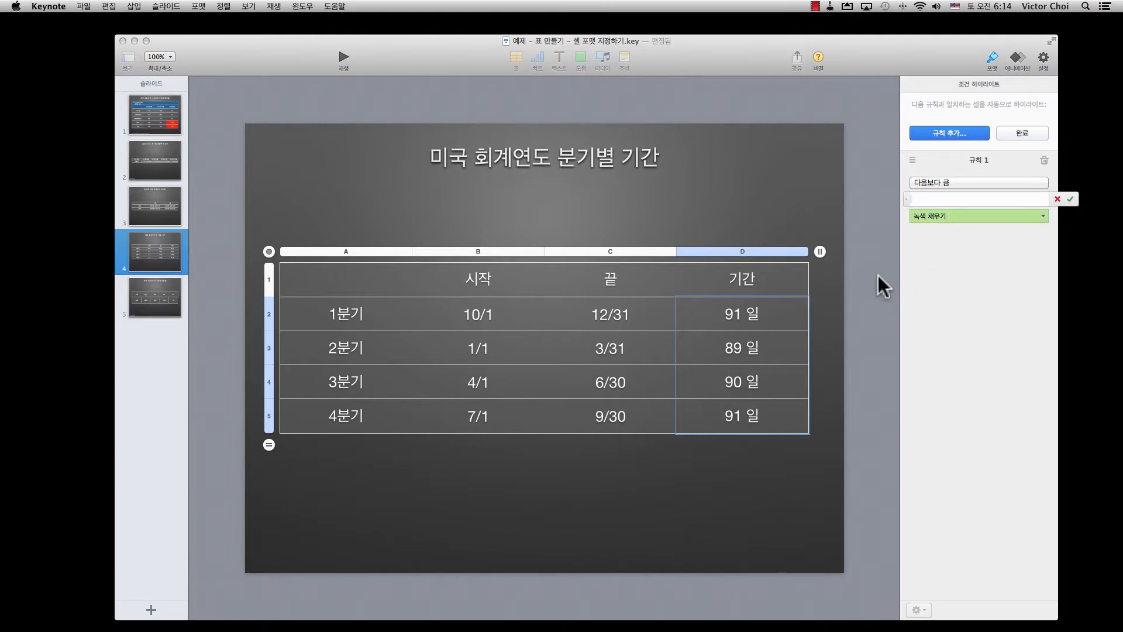
left_click(747, 384)
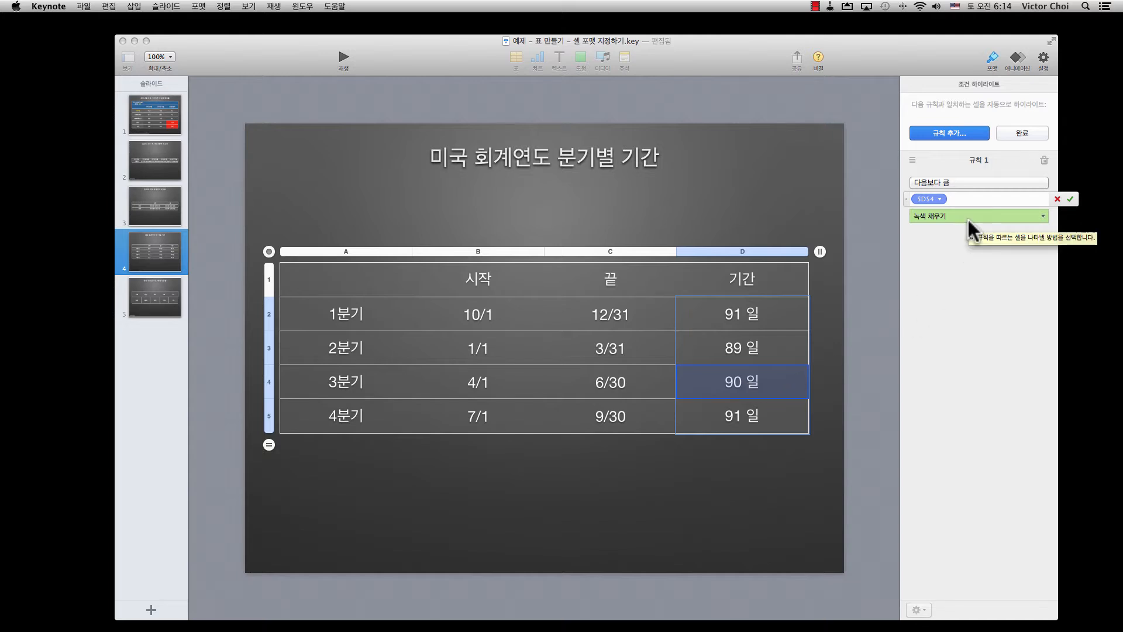
left_click(1070, 199)
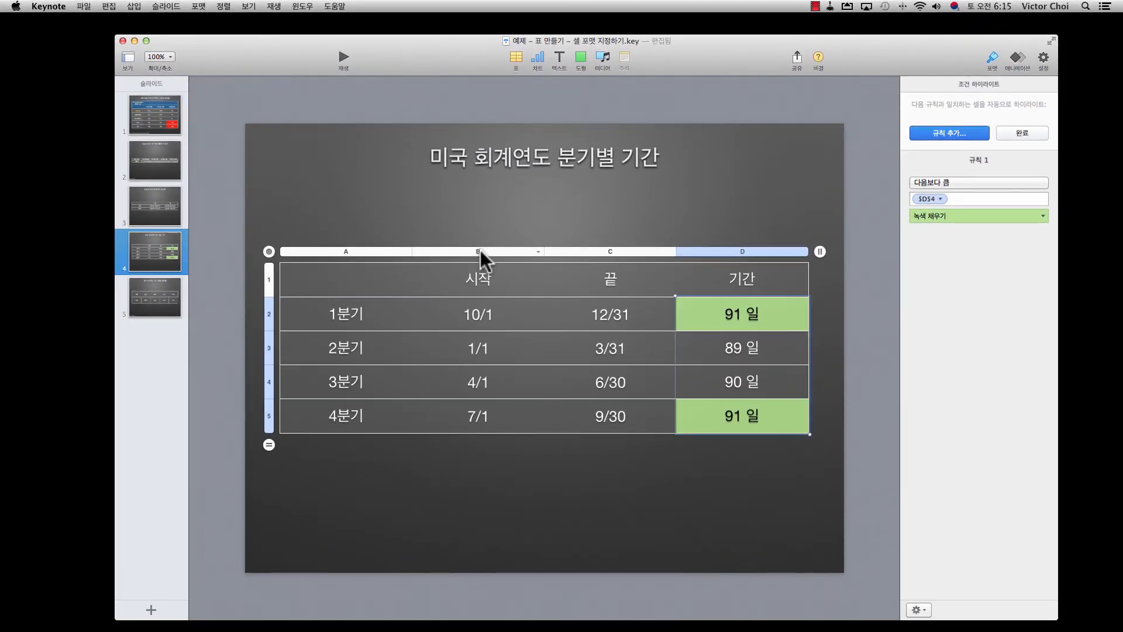
Sort the table's rows in ascending order by the 시작 column
left_click(480, 251)
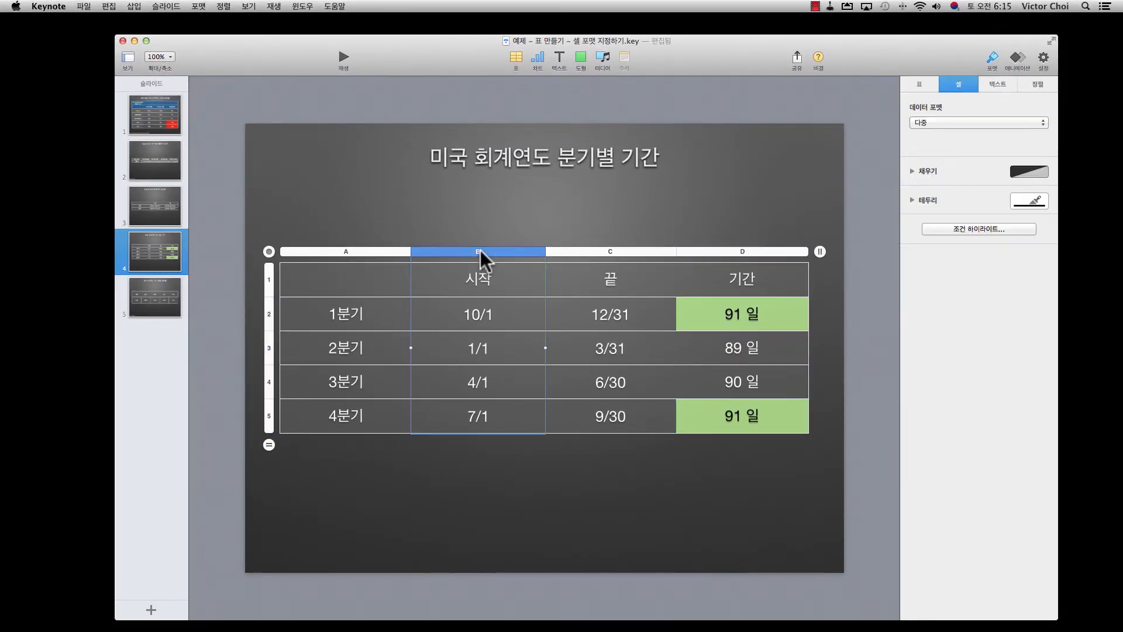
left_click(540, 251)
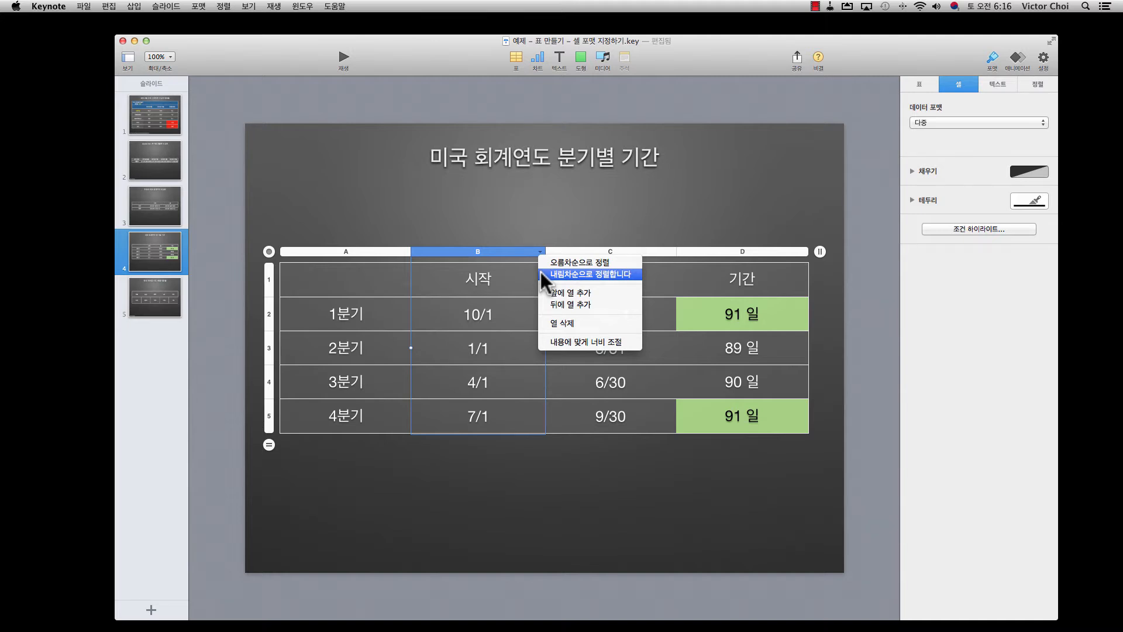
left_click(553, 262)
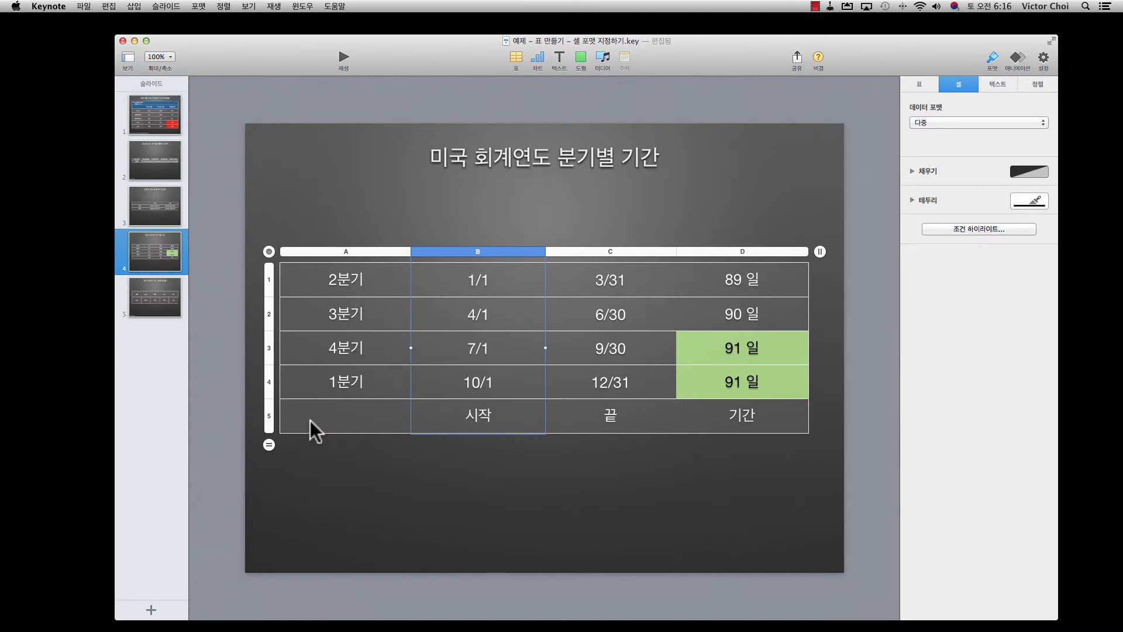
Move the 시작/끝/기간 title row from row 5 to the top of the table and convert it to a header row
left_click(275, 416)
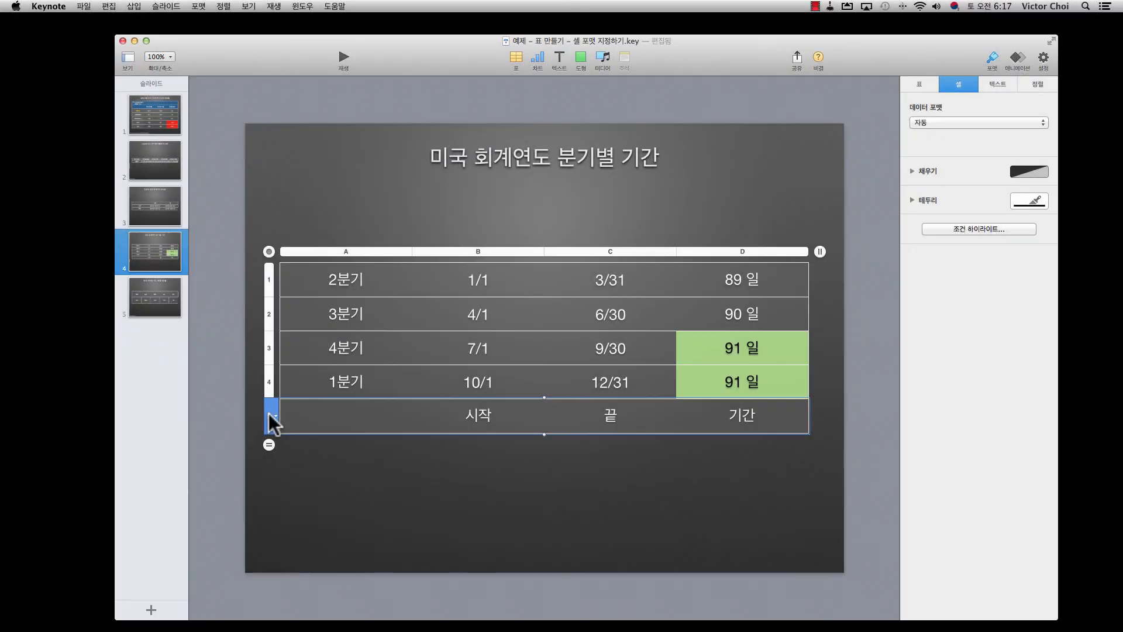
left_click_drag(268, 415, 270, 287)
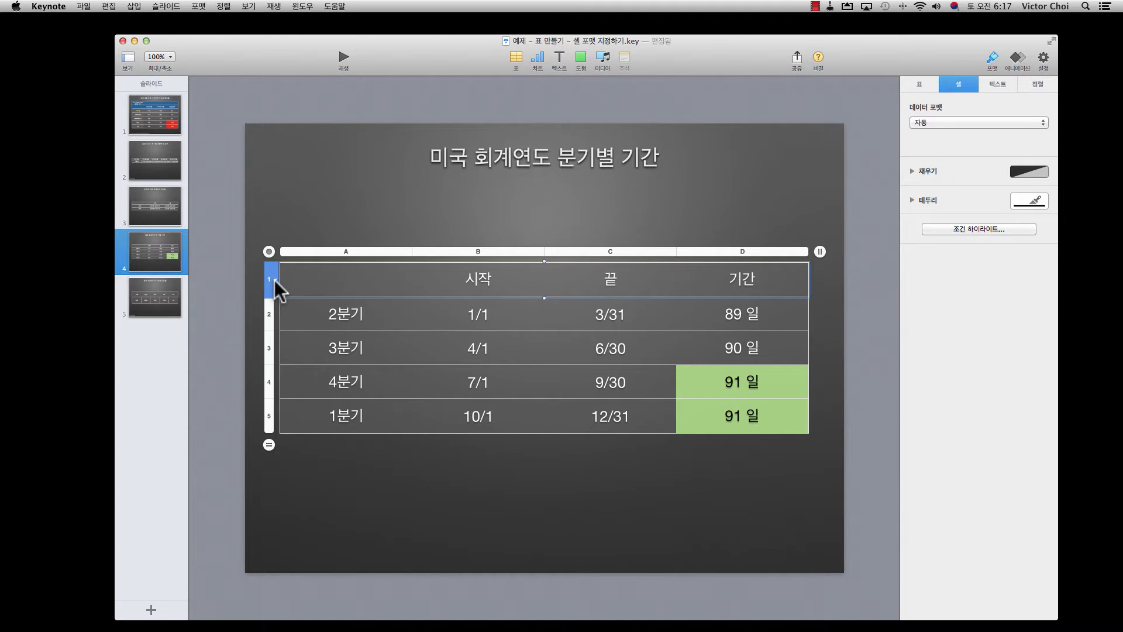
left_click(273, 282)
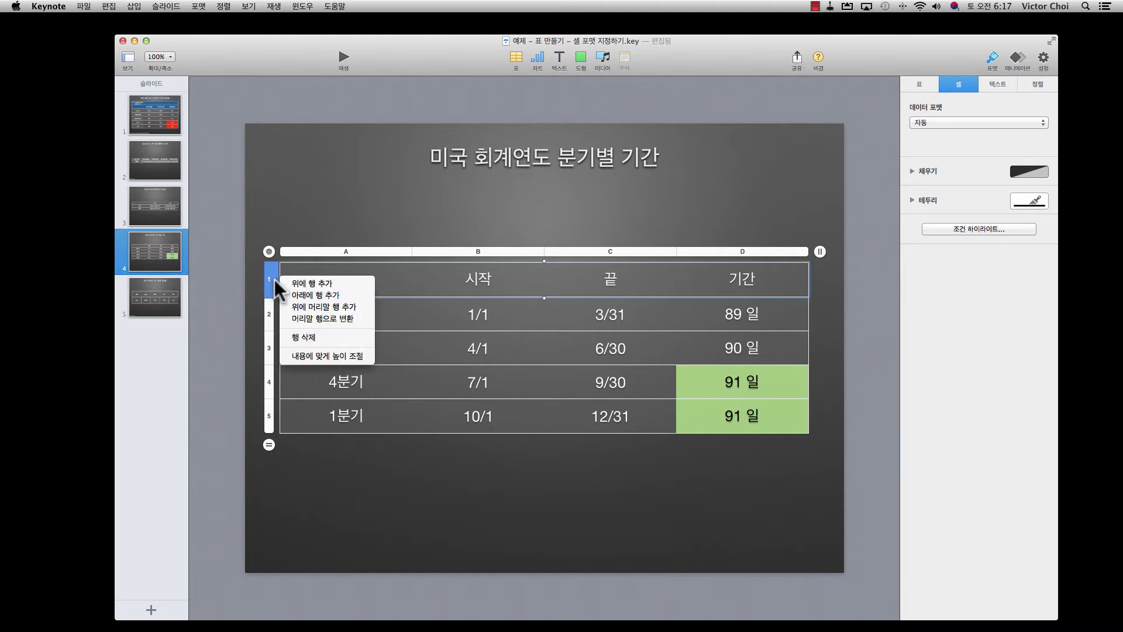
left_click(287, 319)
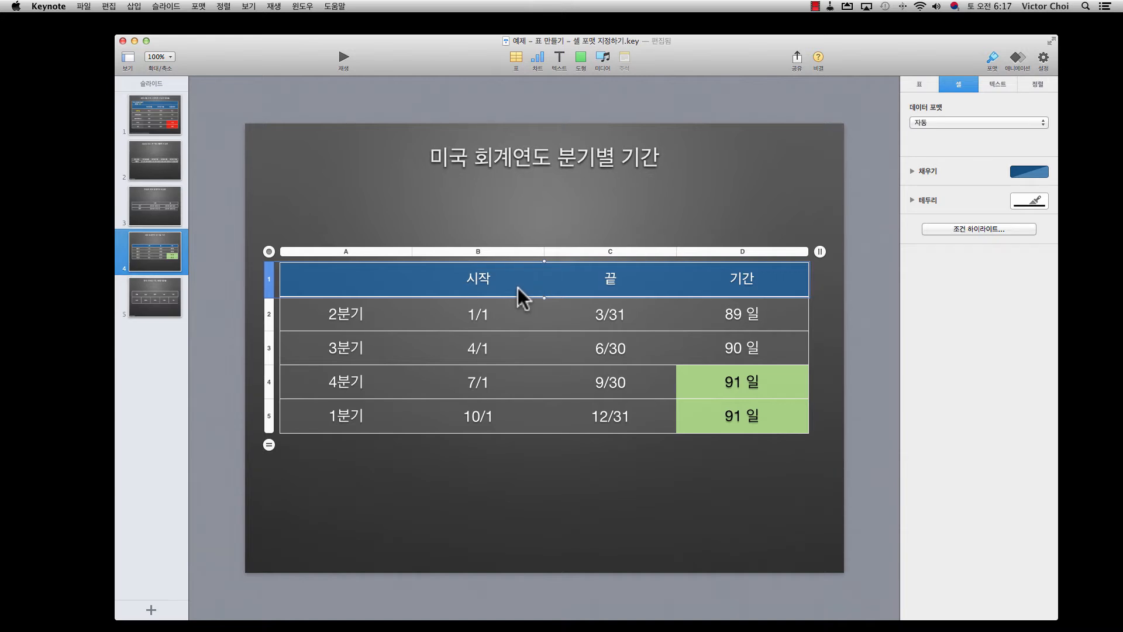
Sort the rows below the header in descending order by the 시작 column, and re-sort them in ascending order
left_click(525, 253)
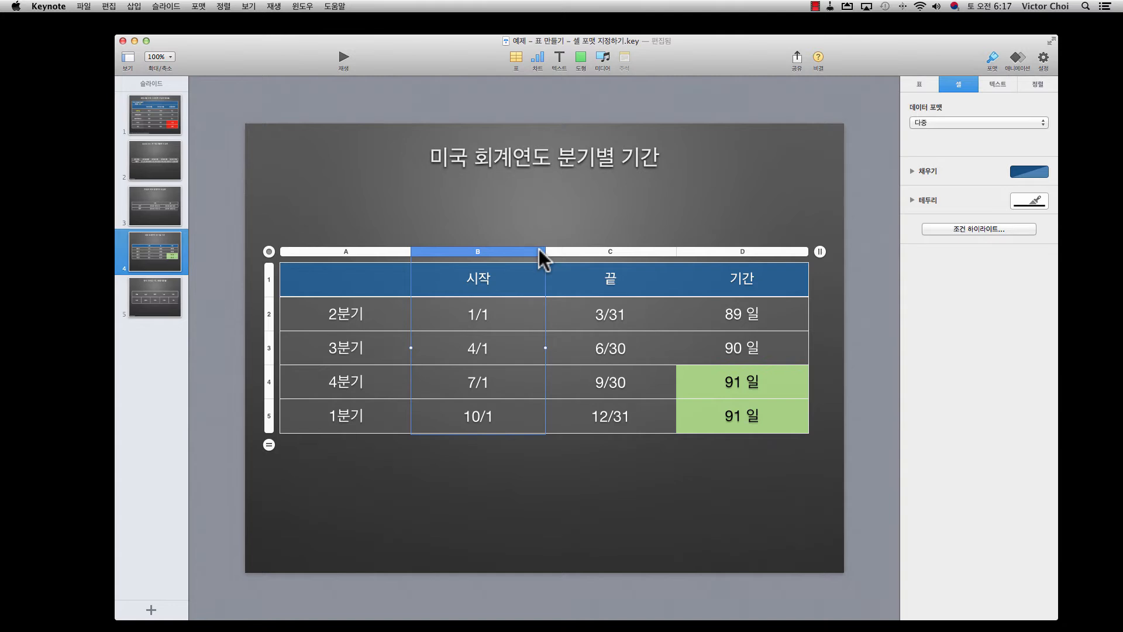
left_click(539, 252)
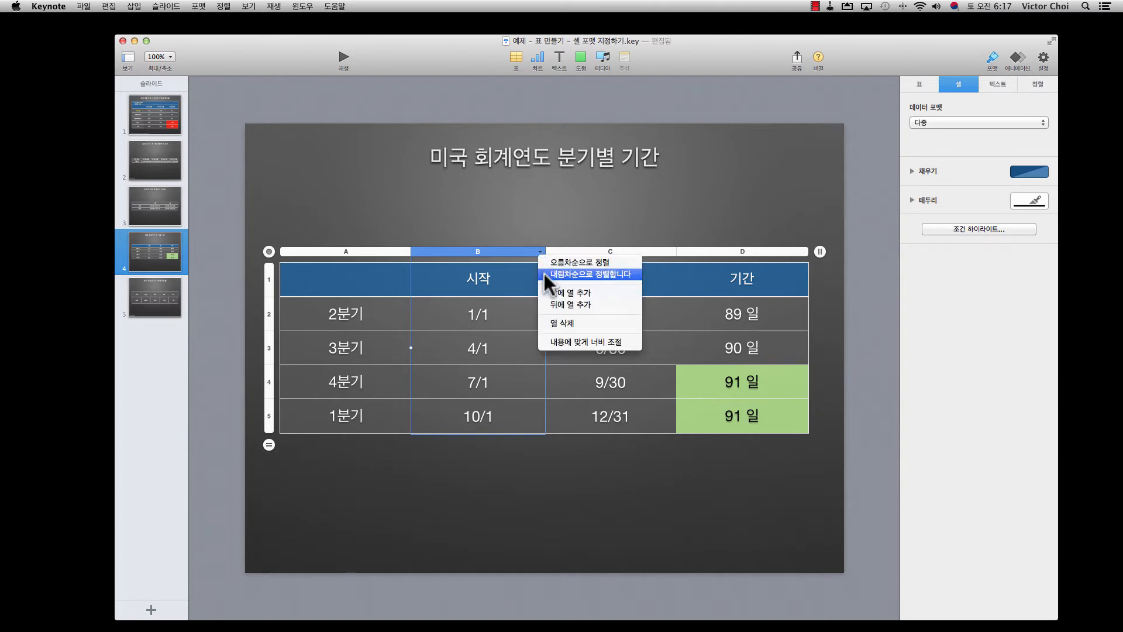
left_click(547, 275)
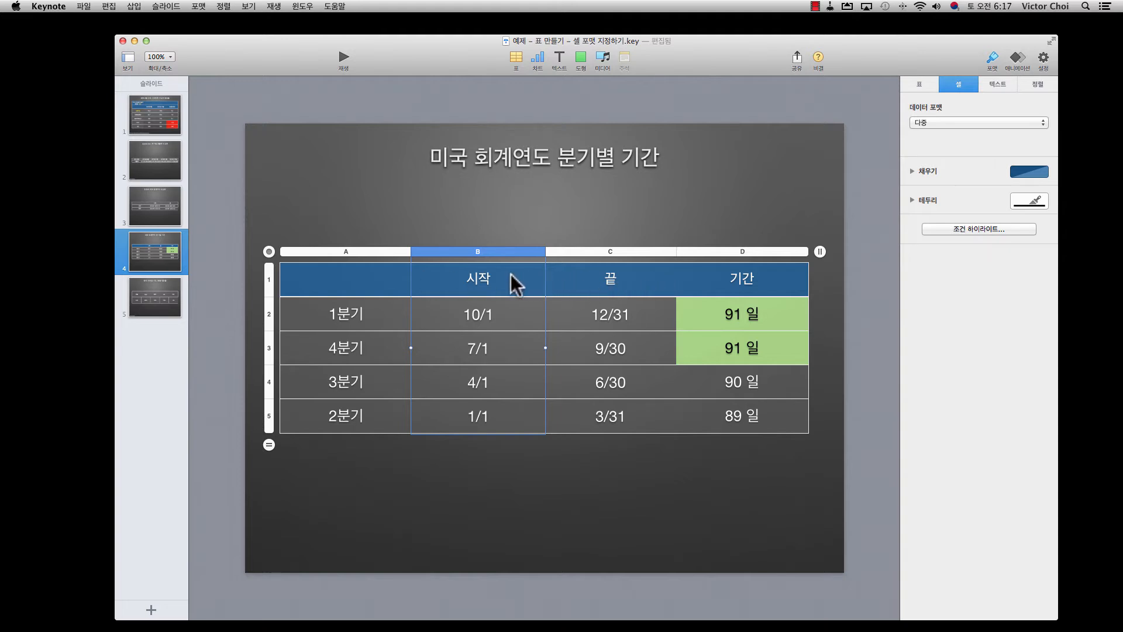
left_click(541, 251)
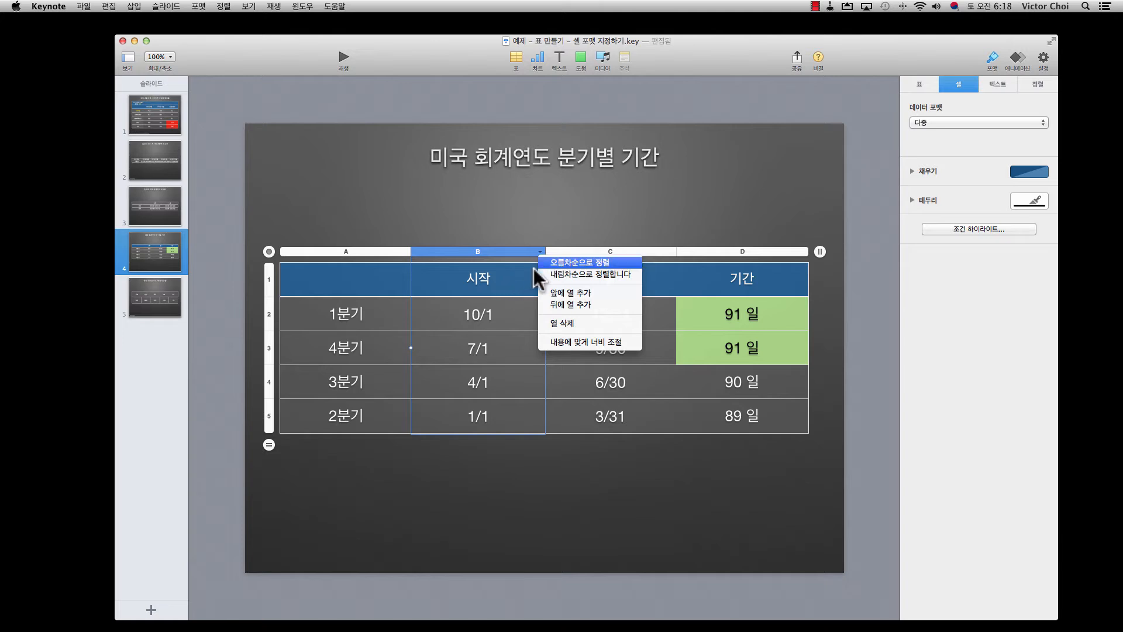
left_click(549, 262)
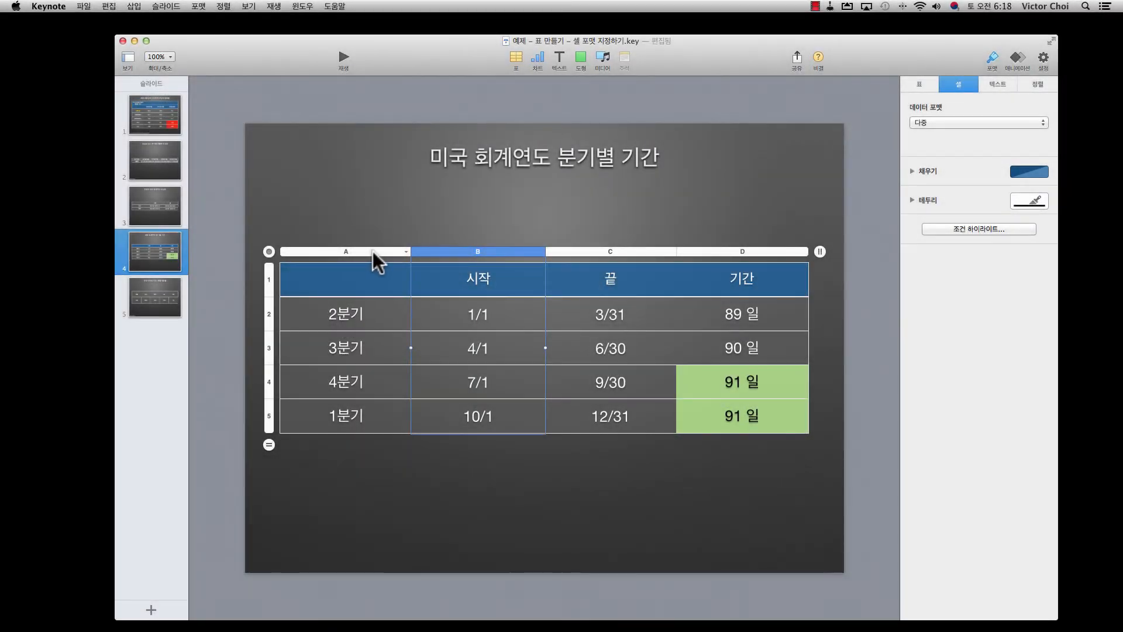
Sort the rows below the header in ascending order by the quarter names in column A
left_click(373, 251)
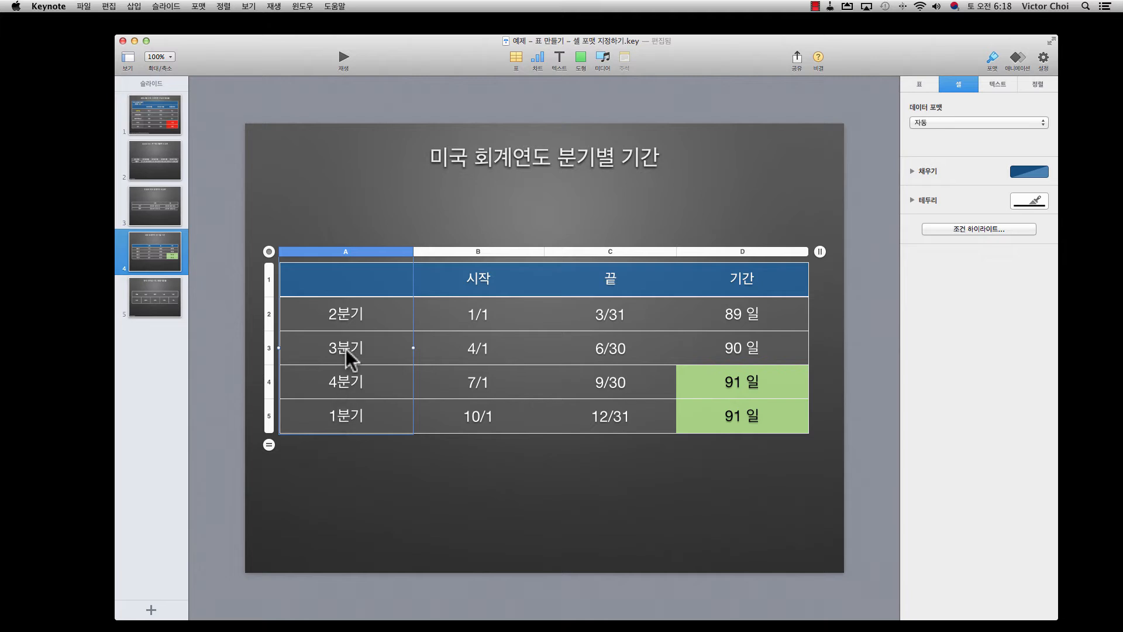
left_click(407, 252)
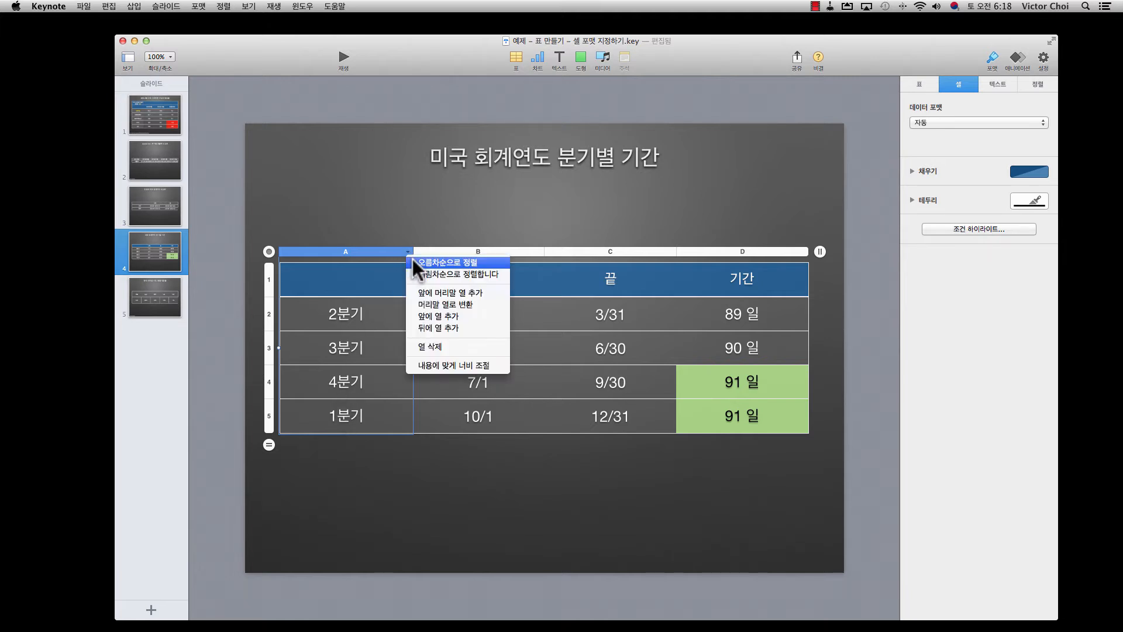
left_click(412, 262)
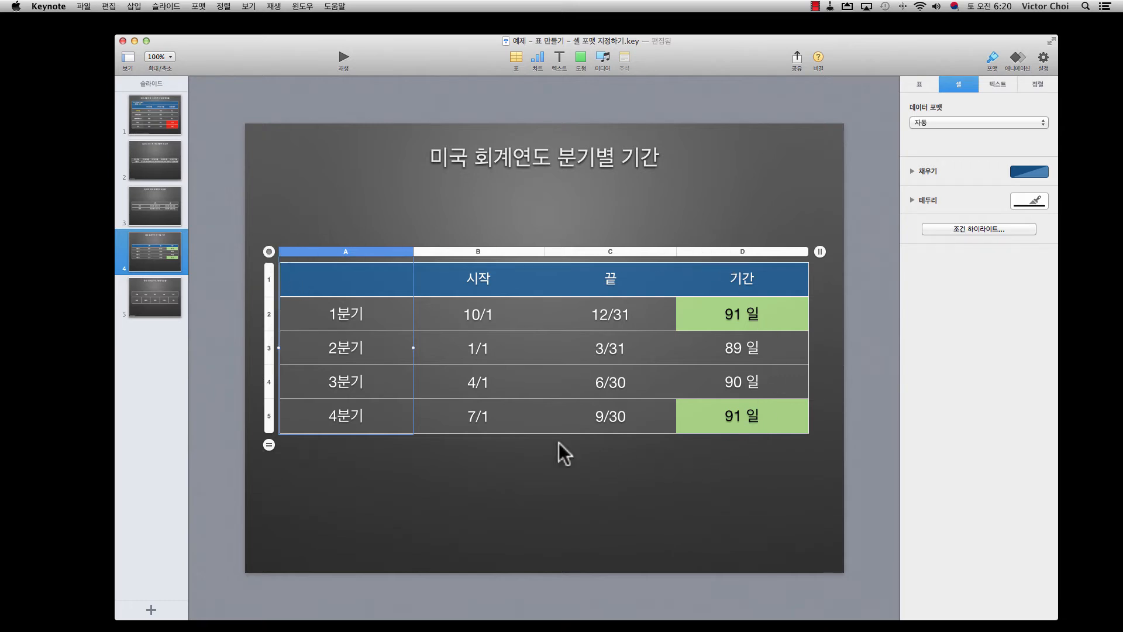
Apply the red-header table style to the whole table and replace it with the green-header style
left_click(269, 253)
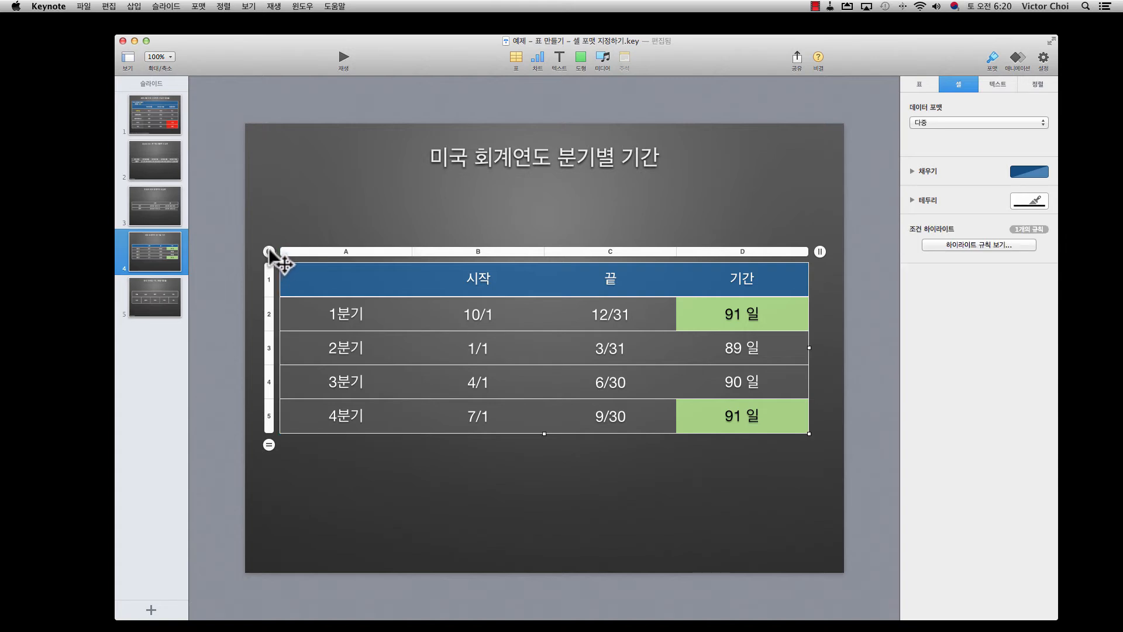
left_click(922, 84)
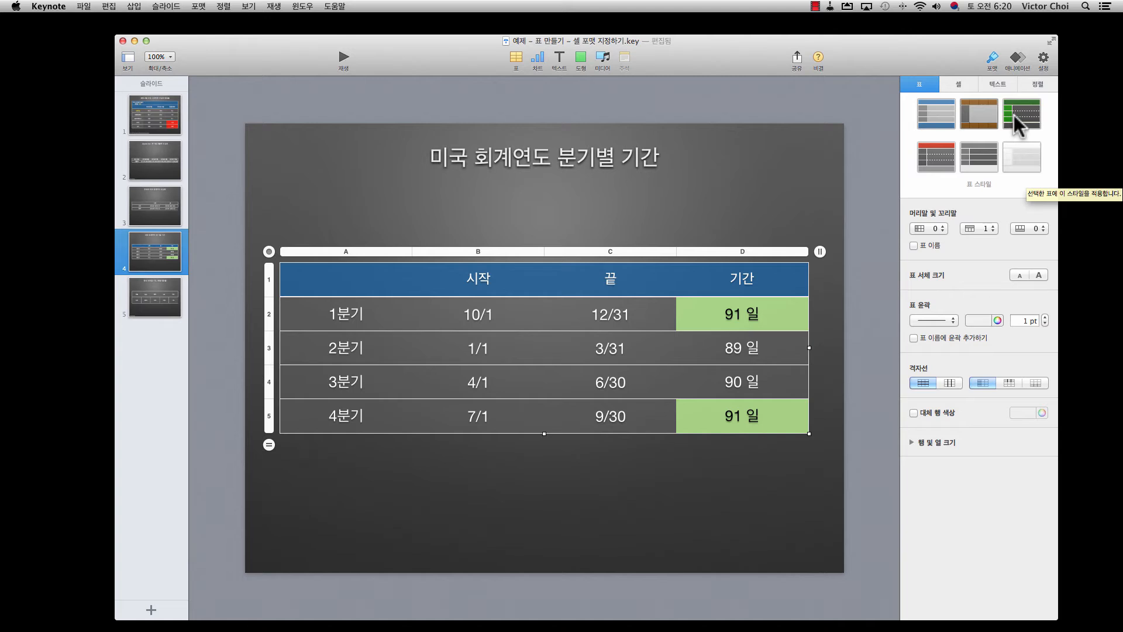
left_click(927, 155)
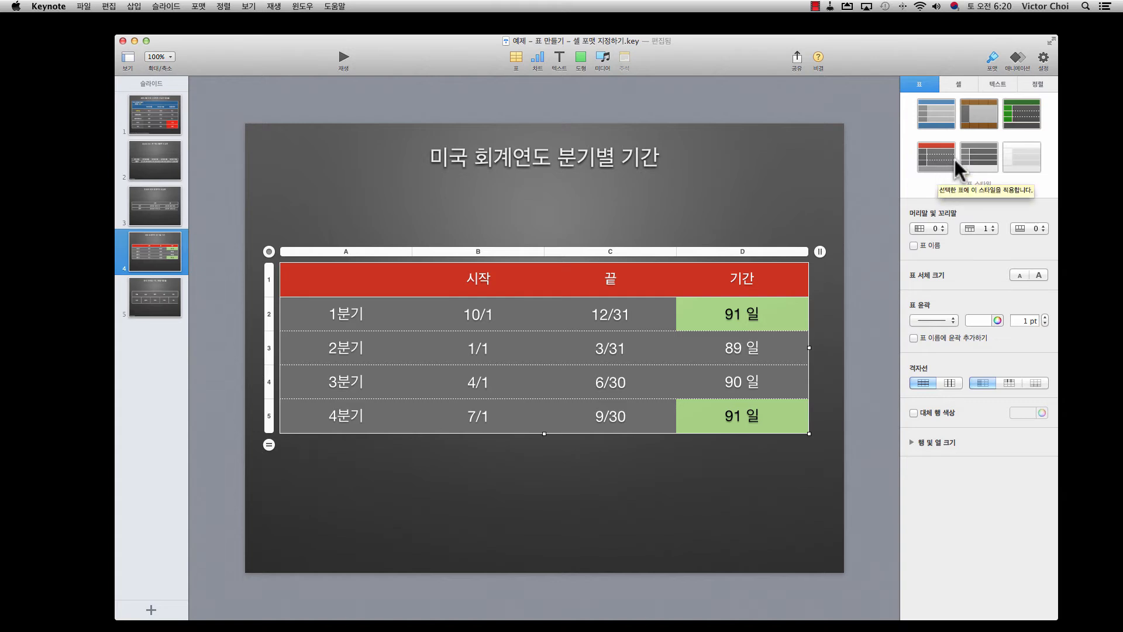
left_click(1022, 117)
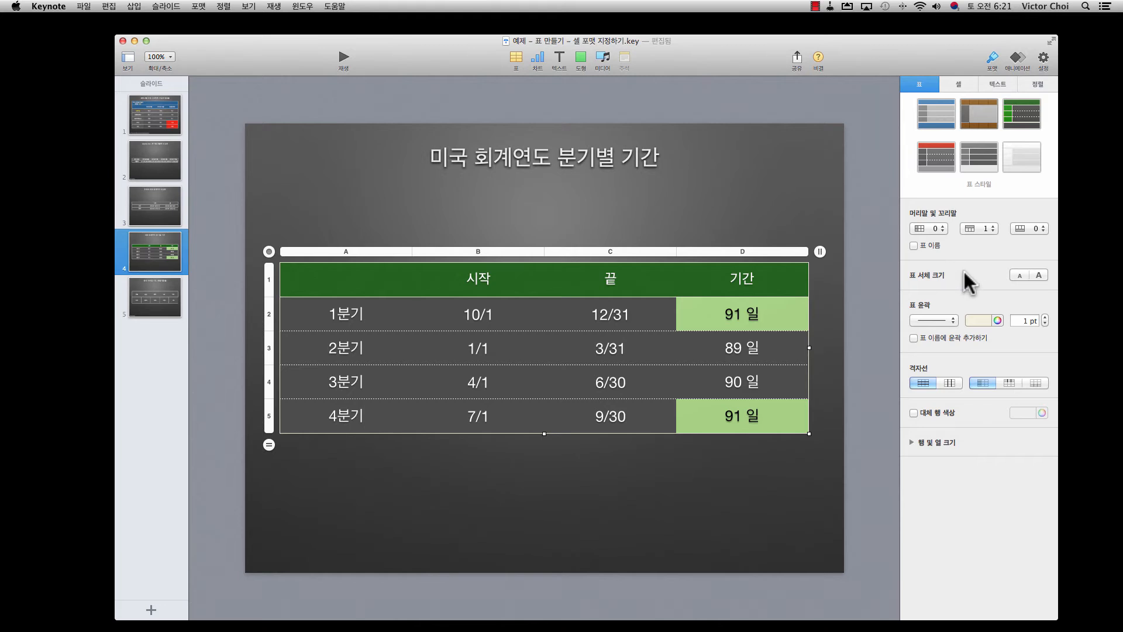
Enlarge the whole table's font size by two increments and reduce it by three
left_click(1039, 274)
left_click(1039, 274)
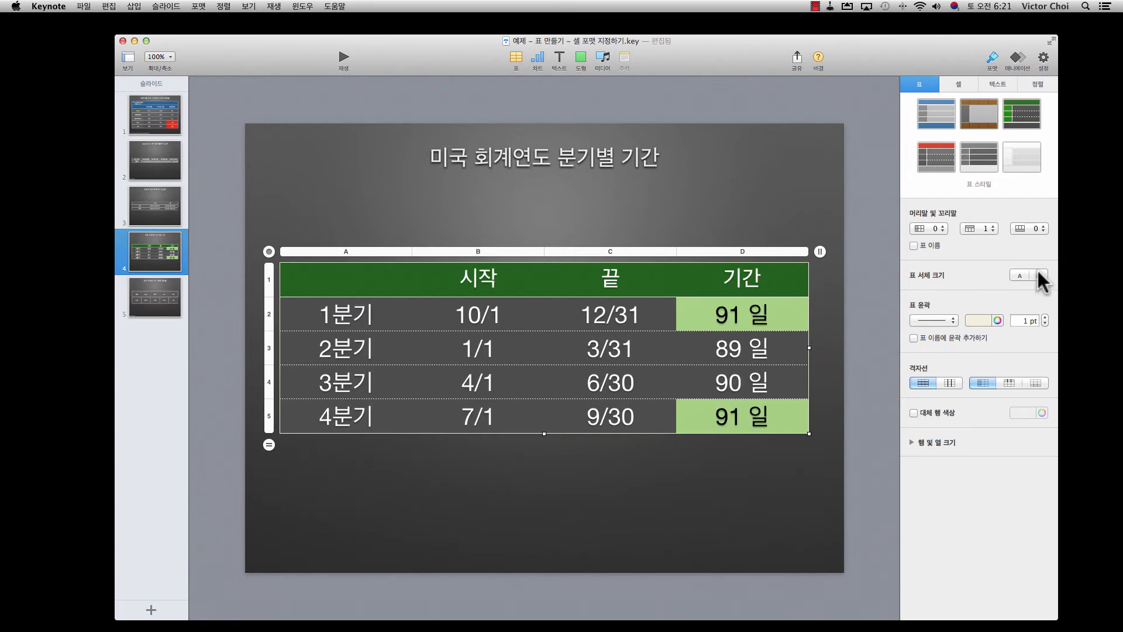
left_click(1015, 273)
left_click(1015, 272)
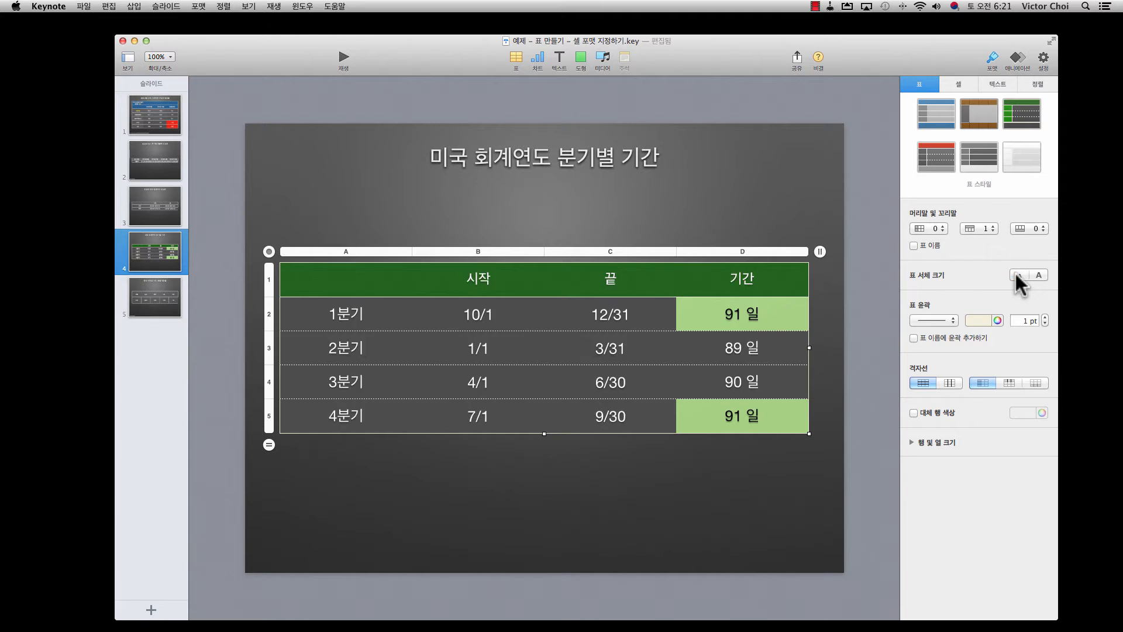
left_click(1015, 273)
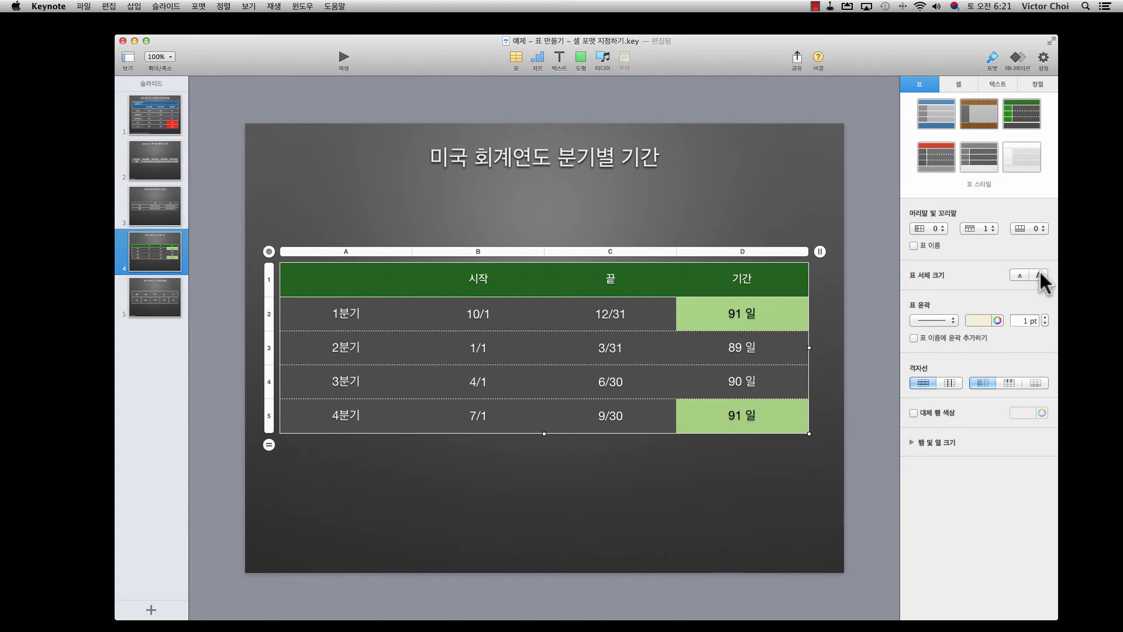
Enlarge the whole table's font size by one increment and set the table outline to none (없음)
left_click(1038, 274)
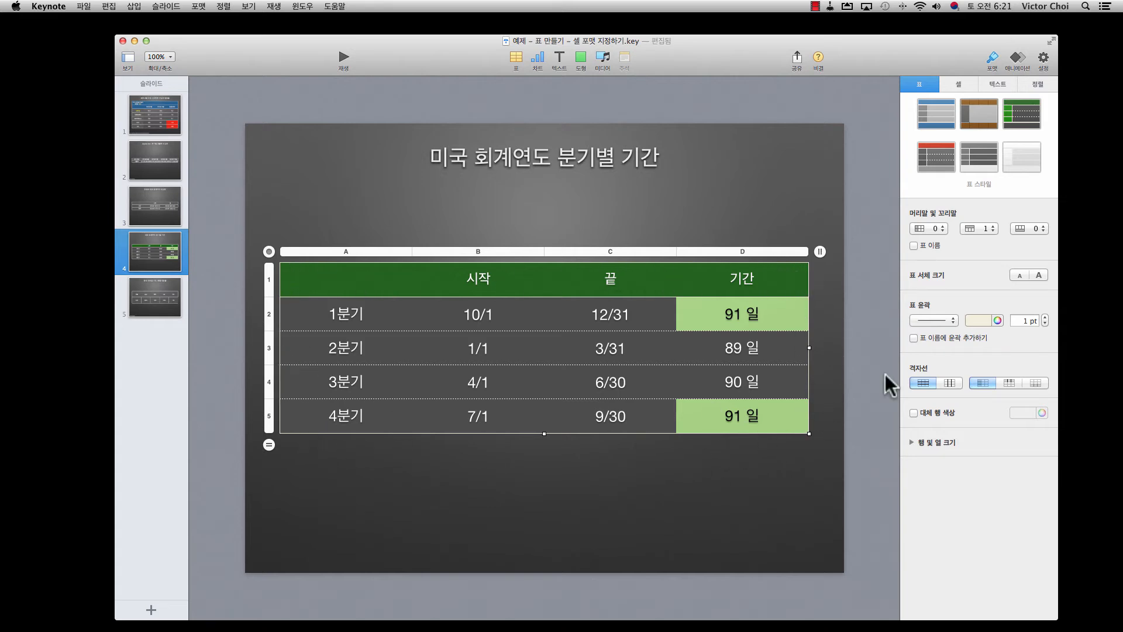
left_click(946, 320)
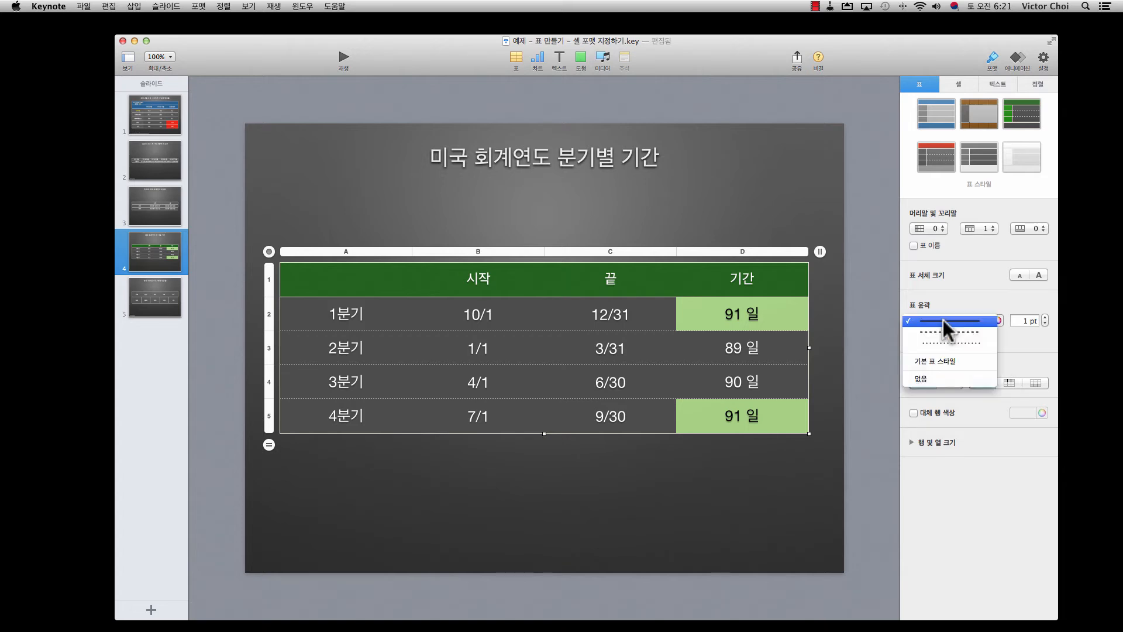
left_click(928, 378)
left_click(861, 355)
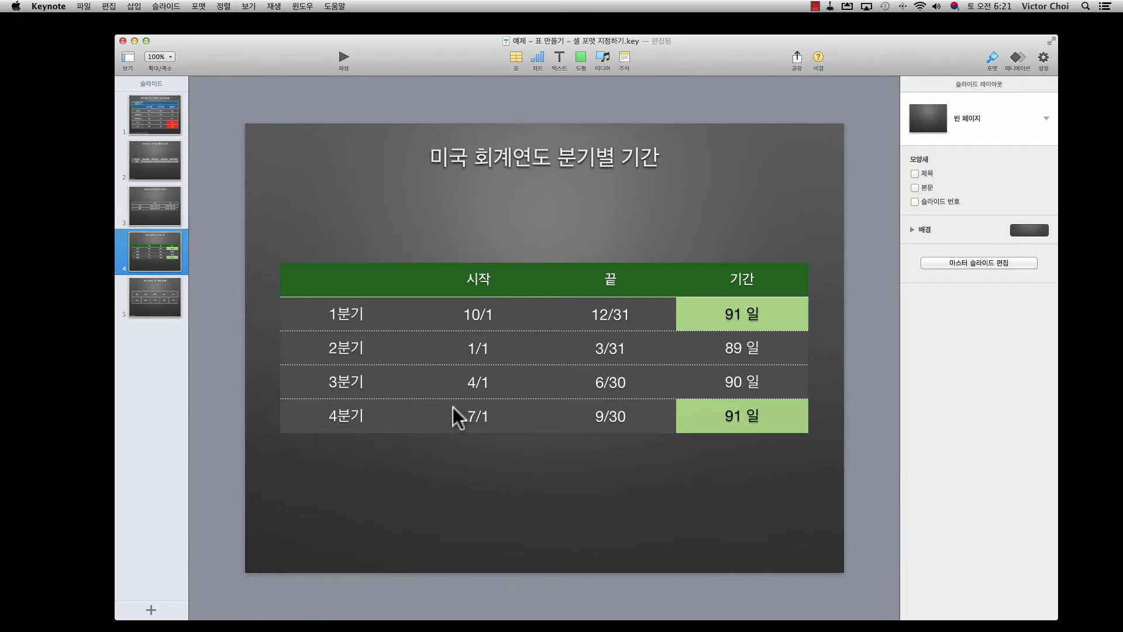
Give the whole table a solid outline in the white crayon color 눈 with a width of 0.25 pt
left_click(308, 269)
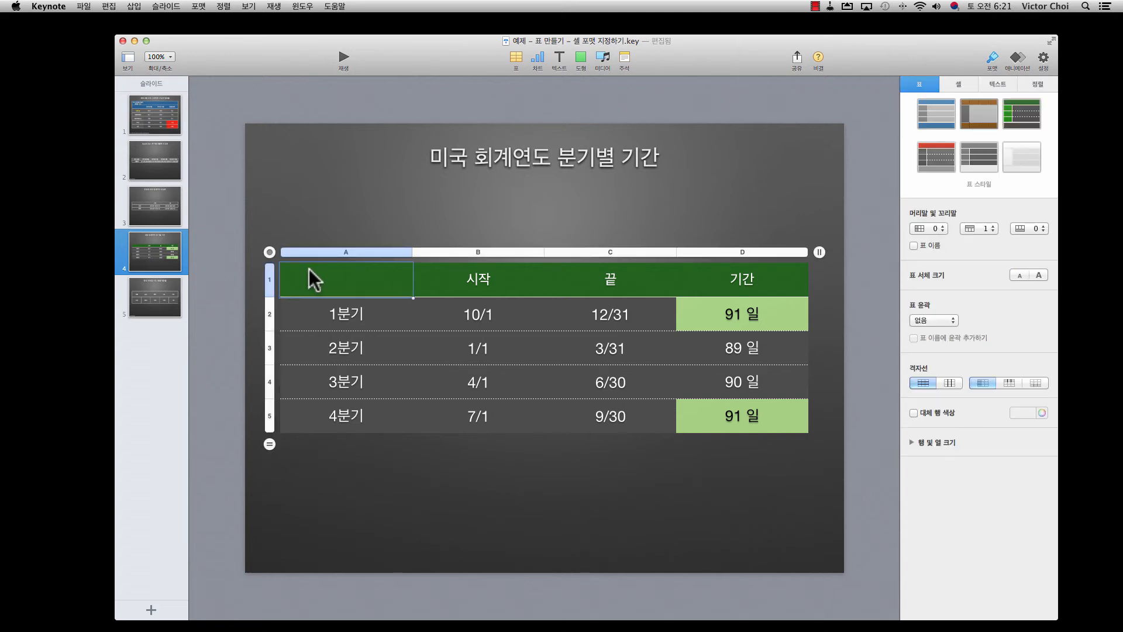
left_click(270, 252)
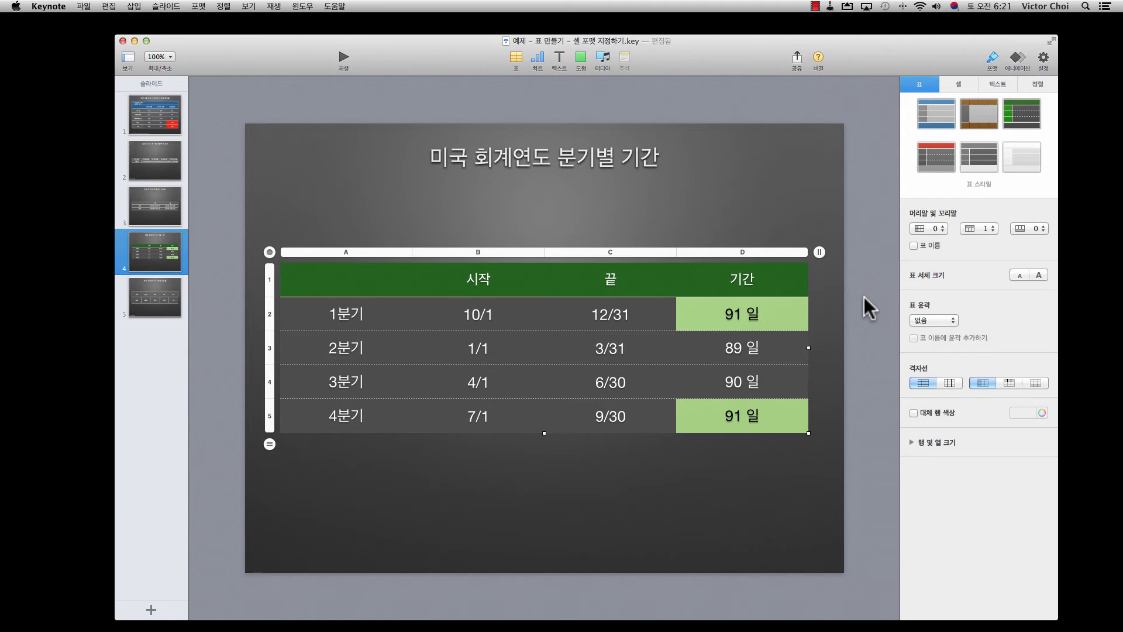
left_click(934, 319)
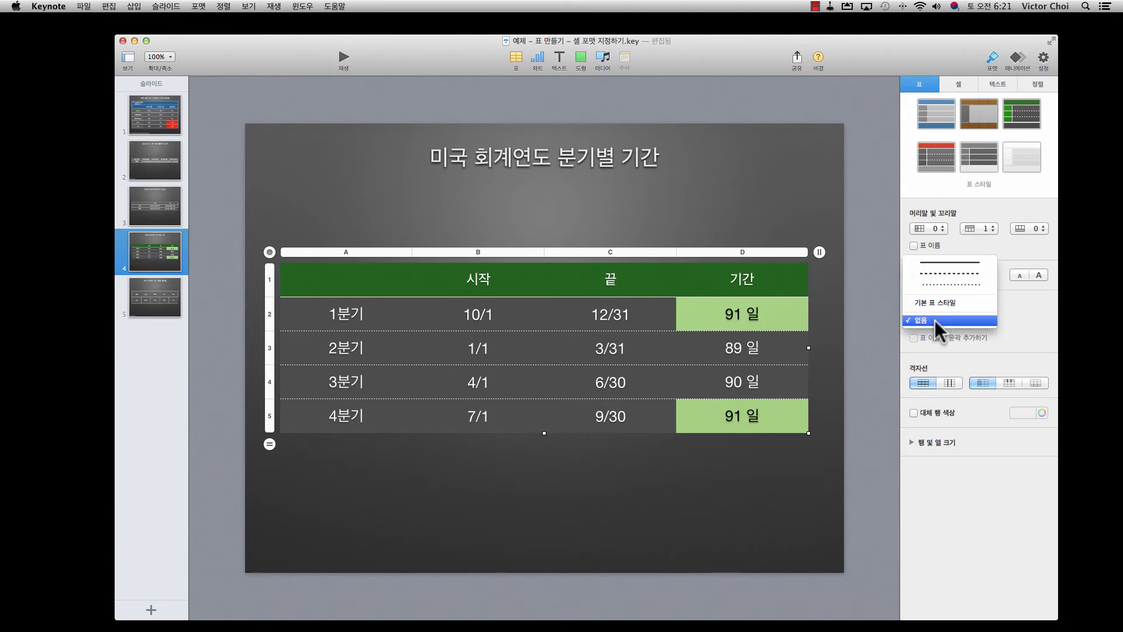
left_click(936, 263)
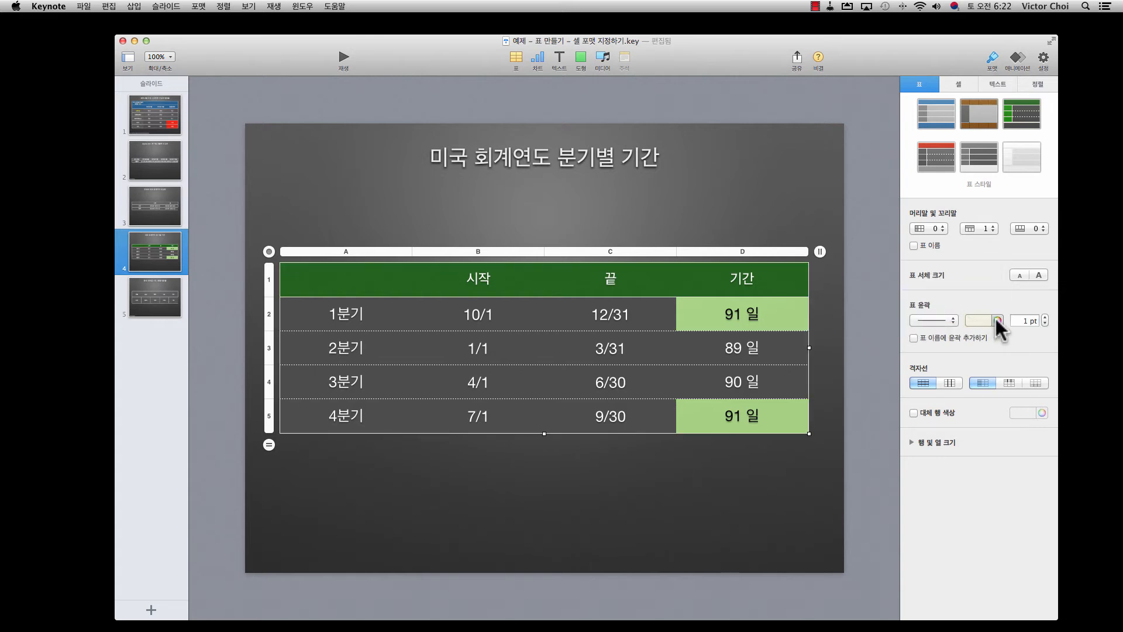
left_click(997, 319)
left_click(928, 289)
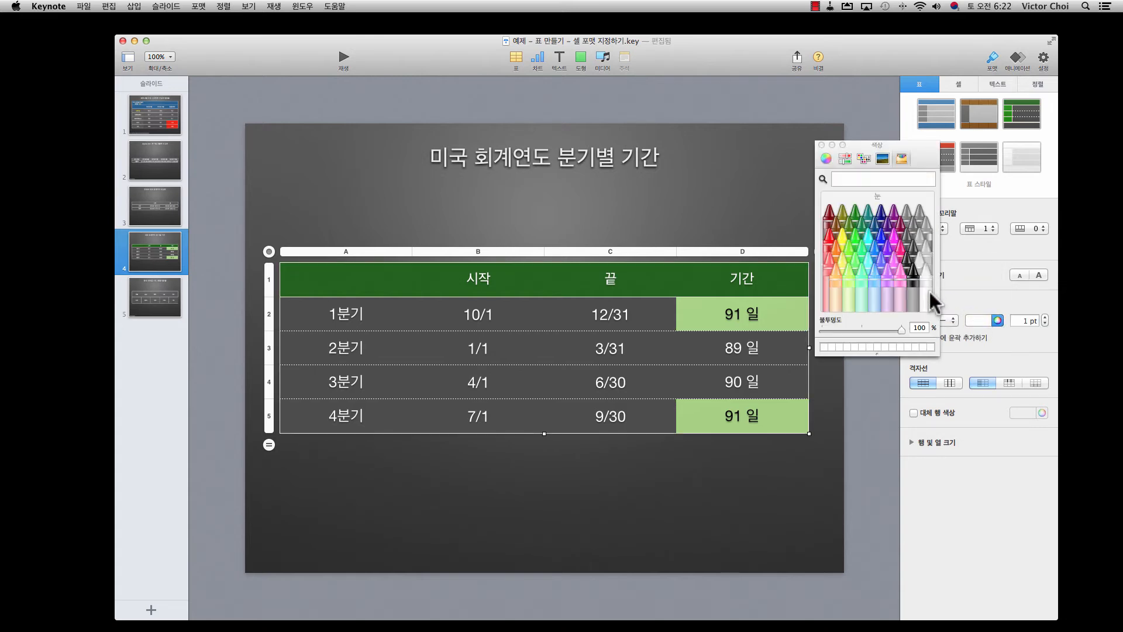
left_click(822, 144)
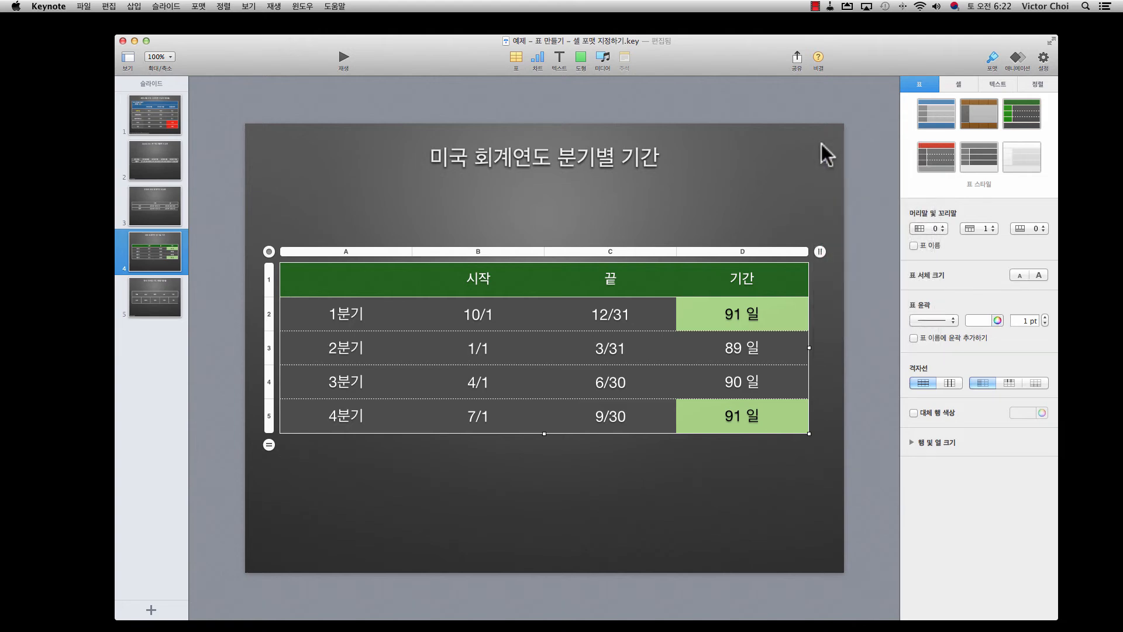
left_click(1045, 323)
Show the table name above the table and extend the outline around it
left_click(914, 245)
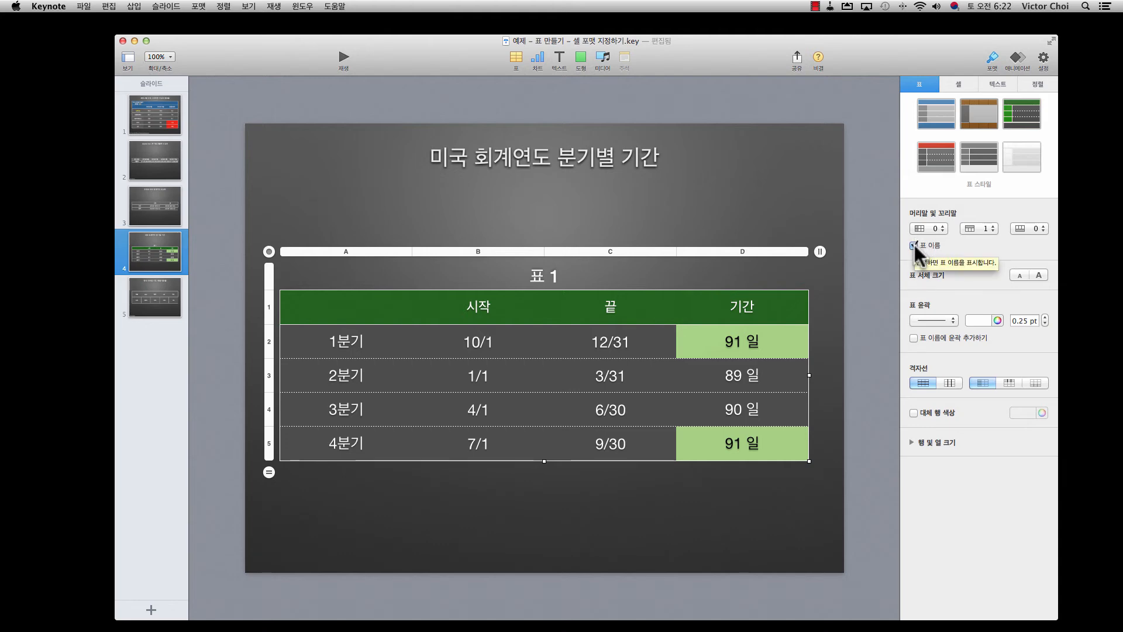
left_click(913, 338)
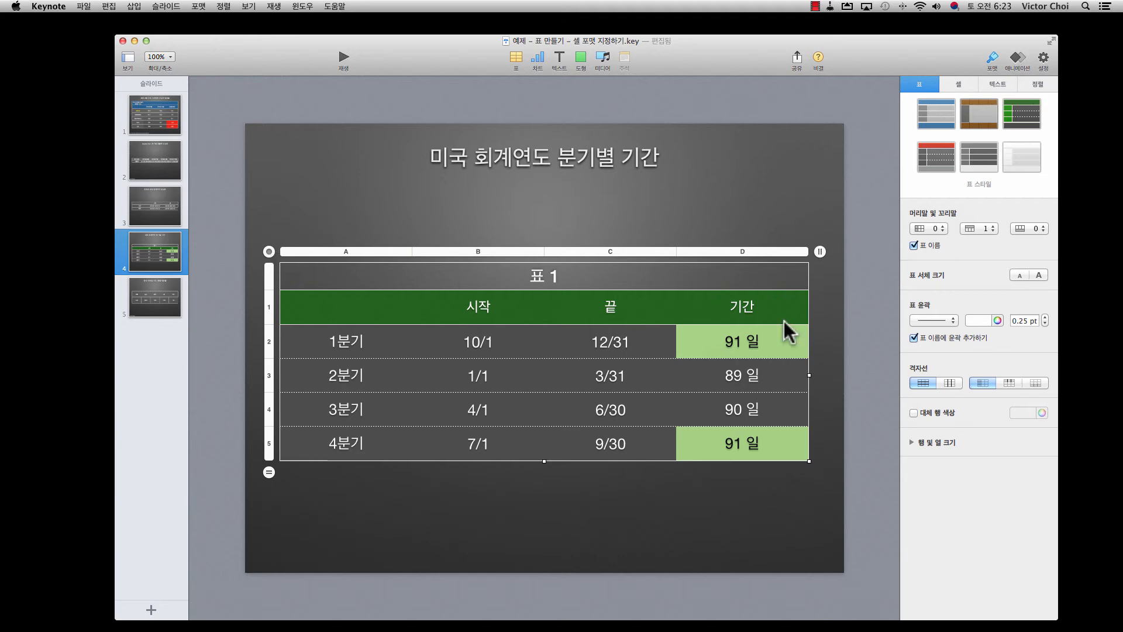
Turn off the body row gridlines, turn on the column gridlines, and turn the row gridlines back on
left_click(928, 382)
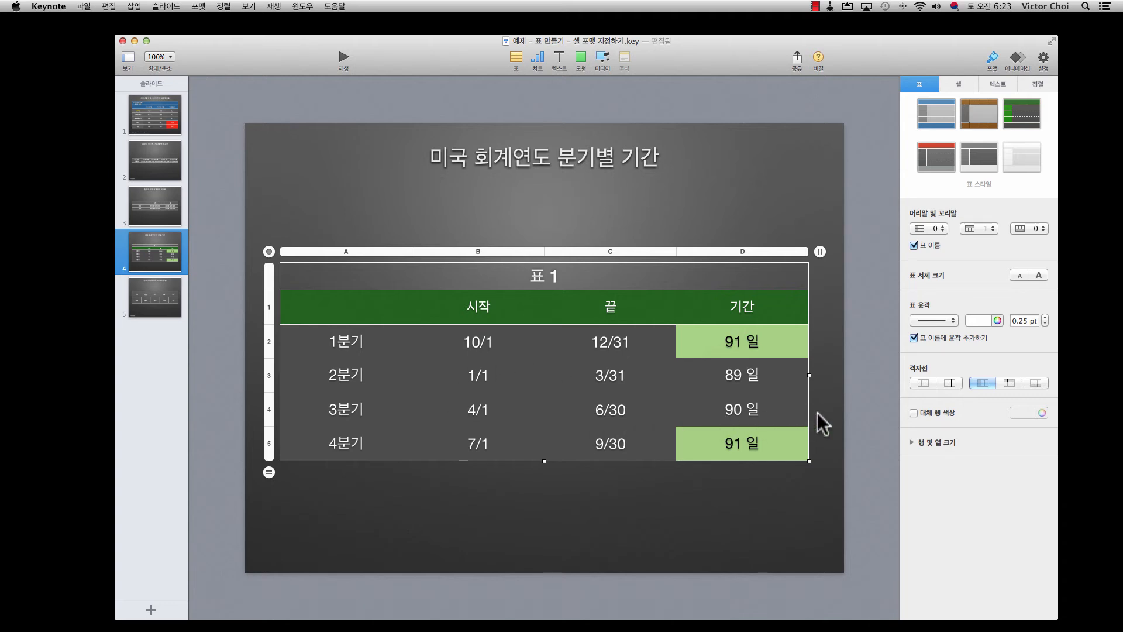
left_click(950, 381)
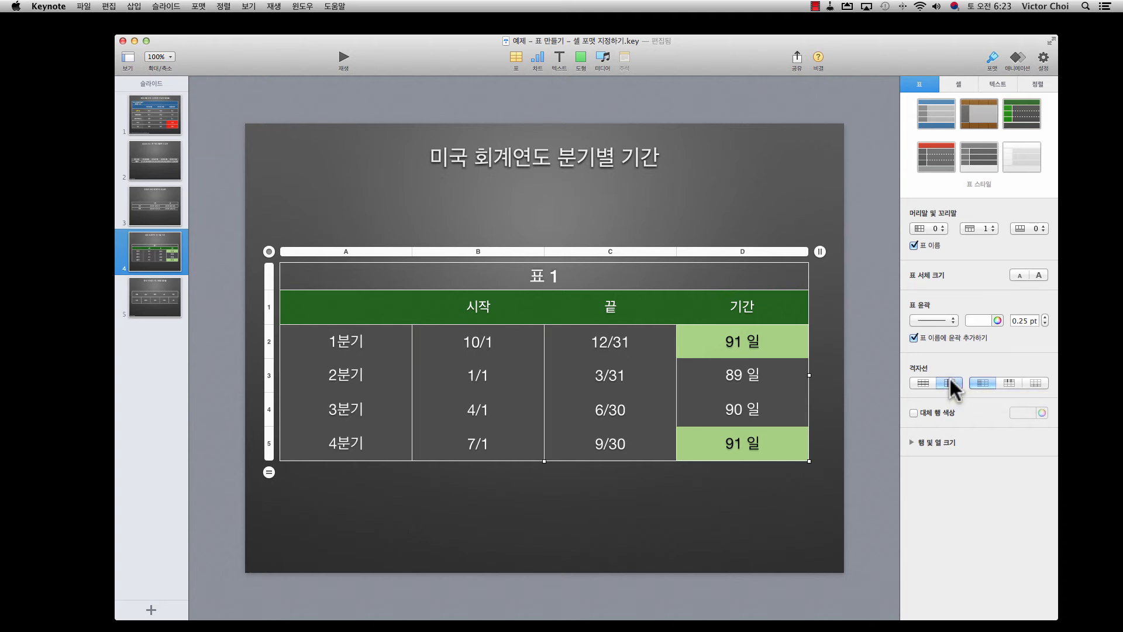
left_click(932, 381)
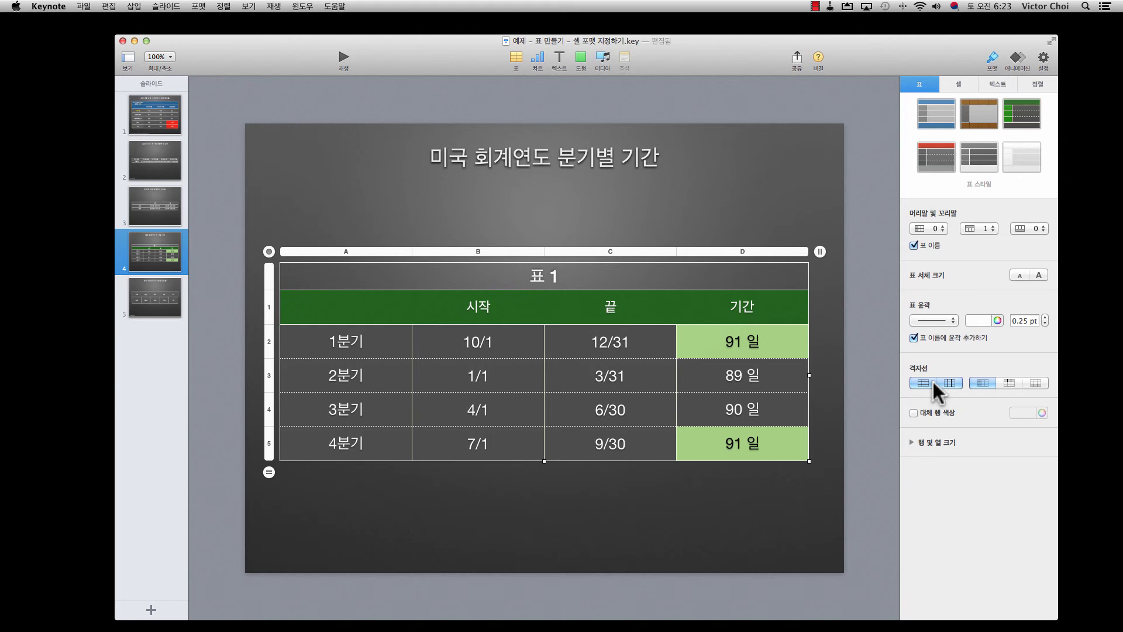
left_click(1001, 384)
Turn on alternating row color for the table and set it to the green 클로버 crayon with reduced opacity
left_click(913, 412)
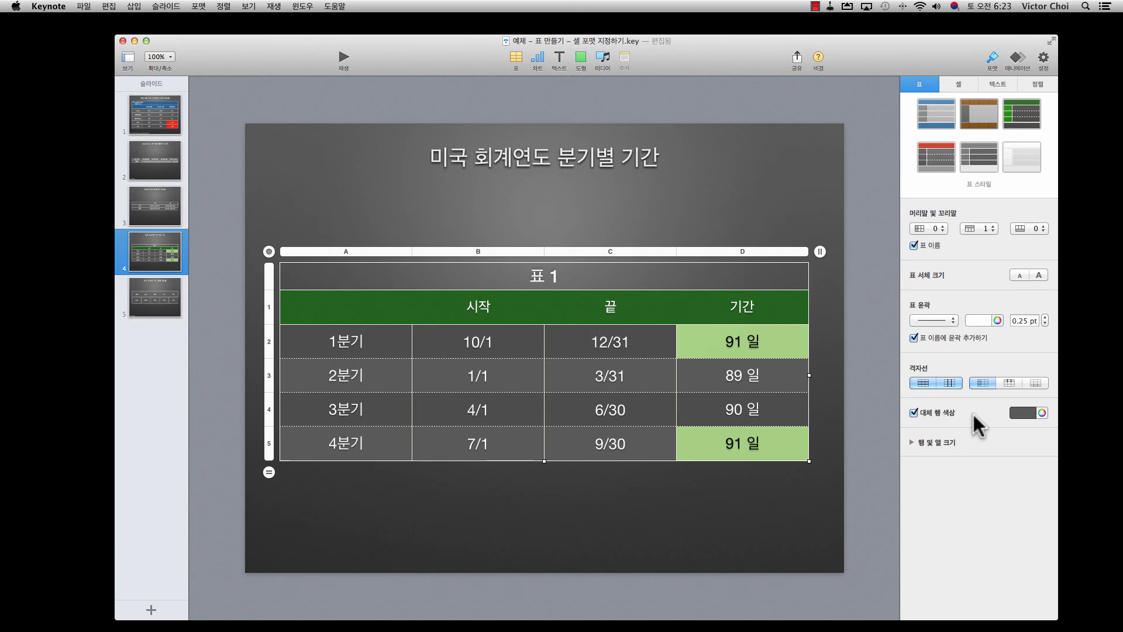
left_click(1041, 413)
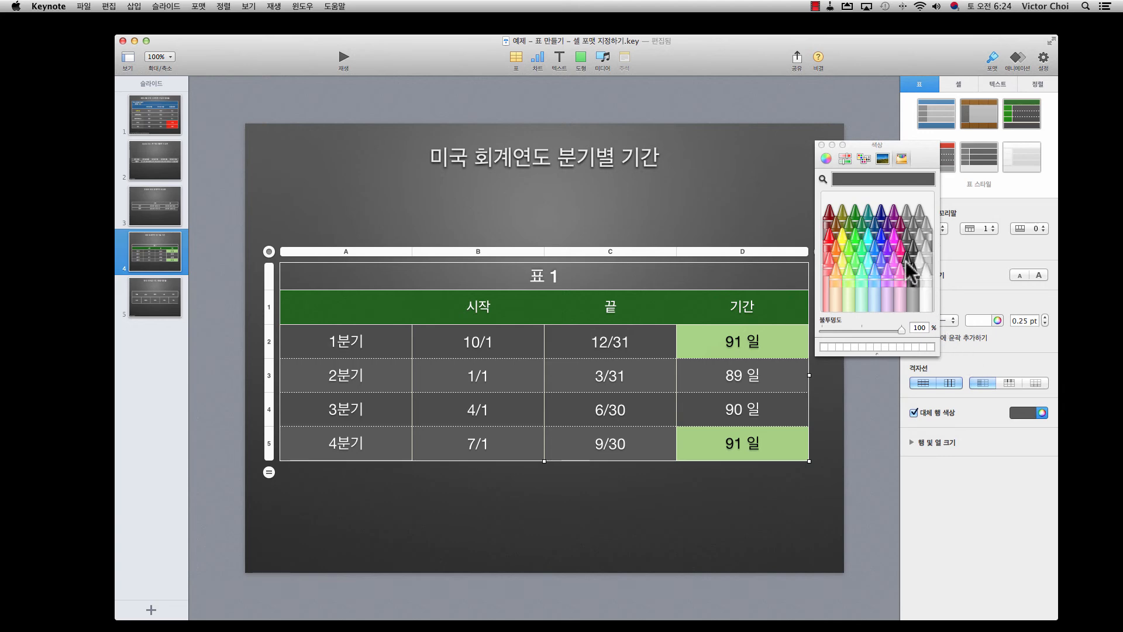
left_click(855, 227)
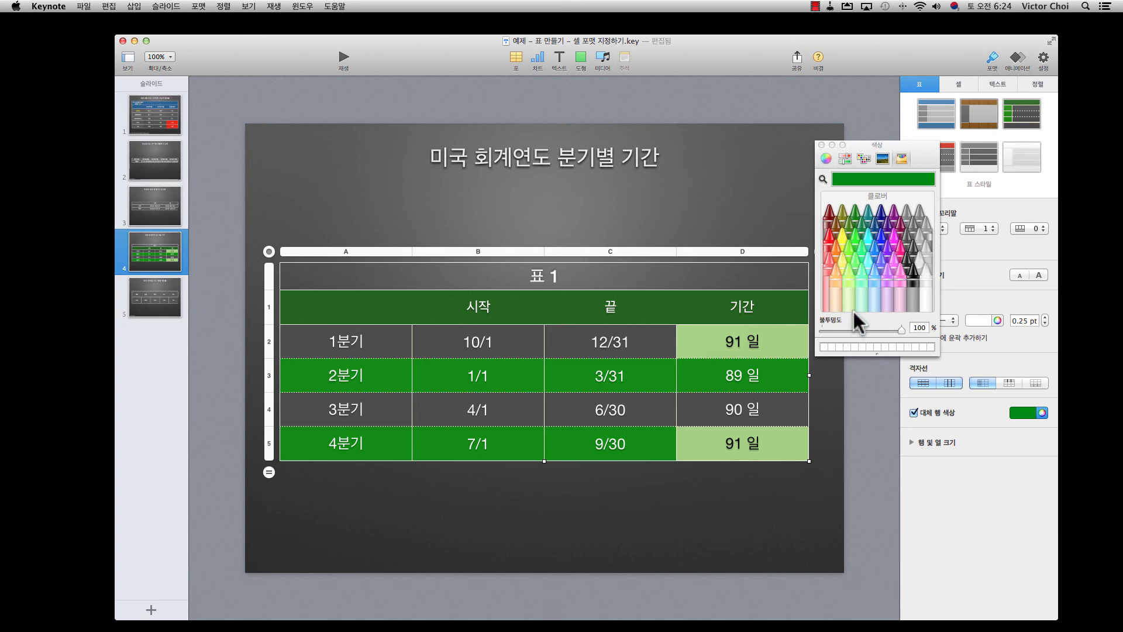
left_click_drag(861, 328, 841, 329)
left_click(821, 144)
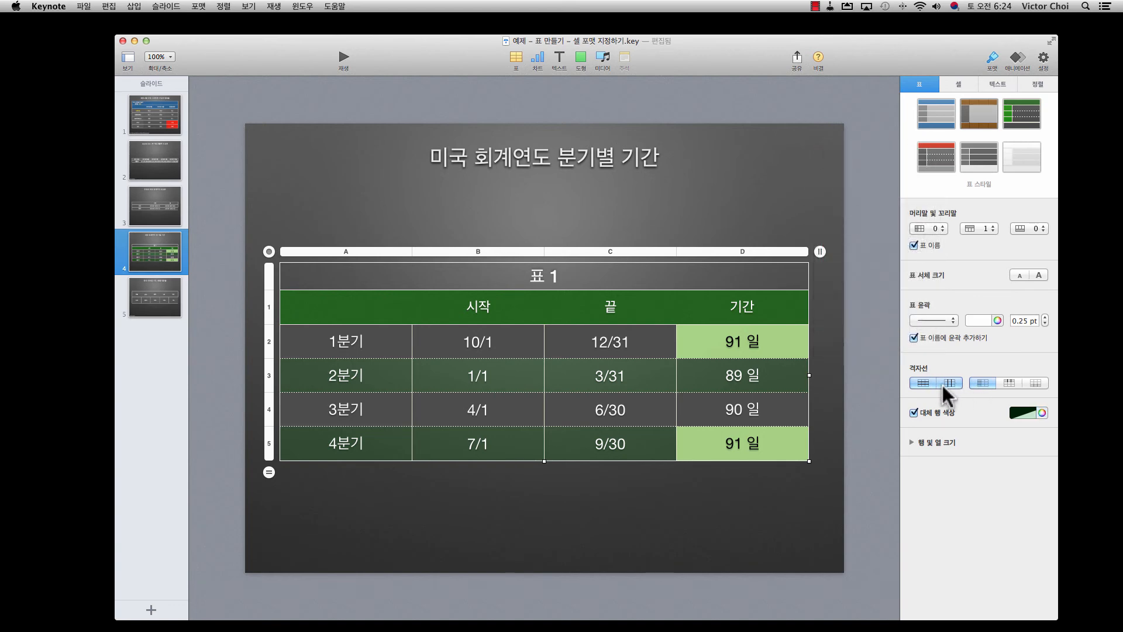
Turn off the body row and column gridlines and remove the outline from the table and its name
left_click(922, 382)
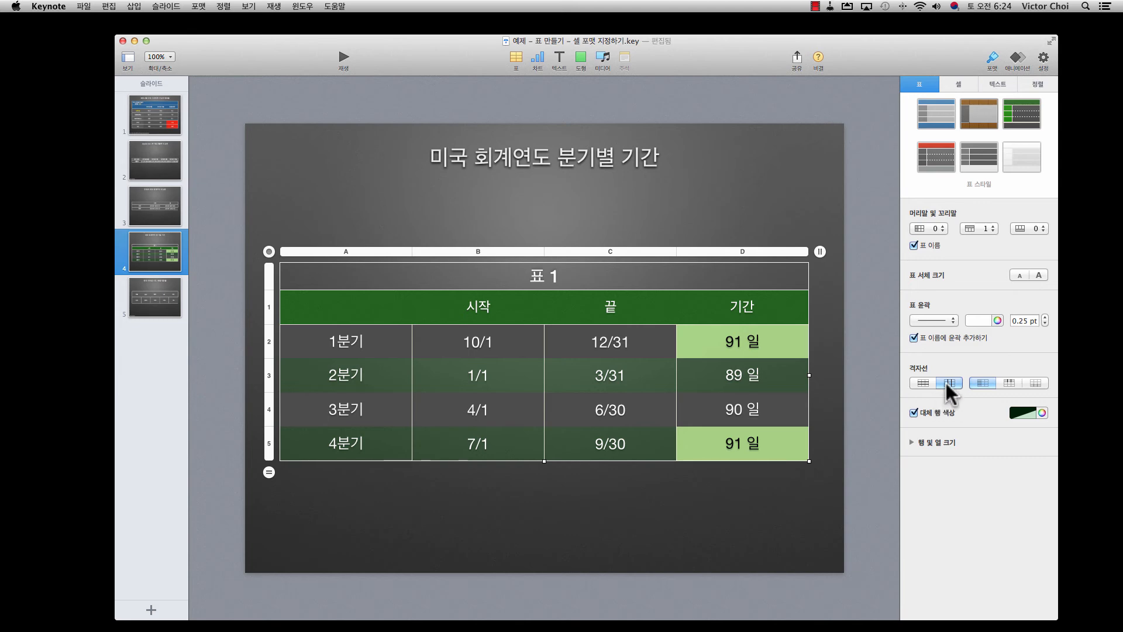
left_click(947, 383)
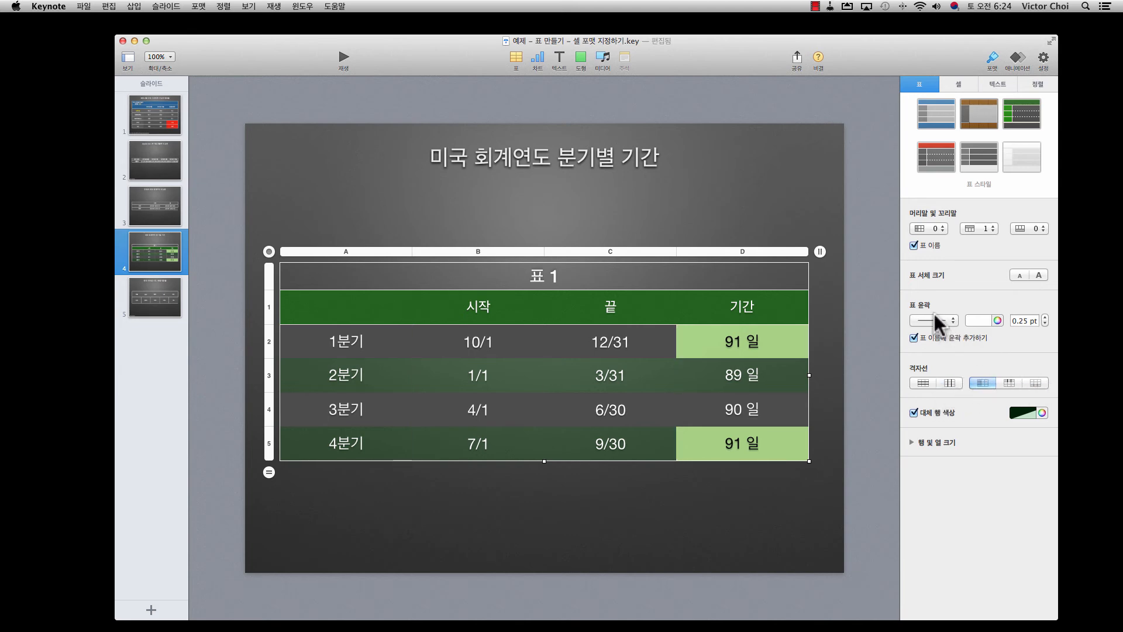
left_click(915, 337)
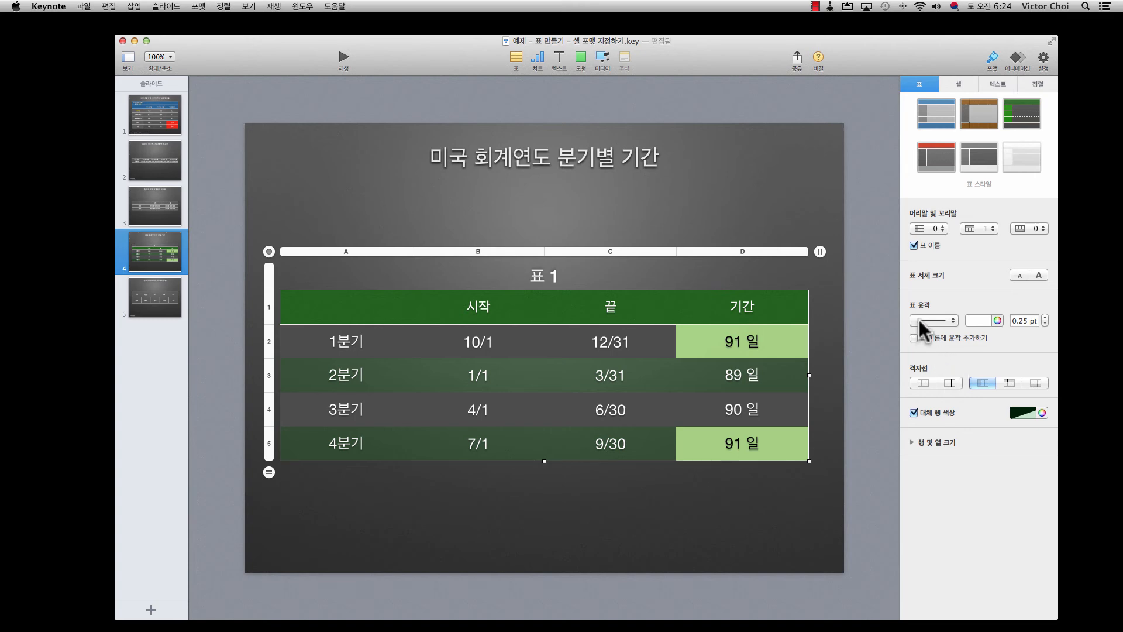
left_click(919, 319)
left_click(920, 379)
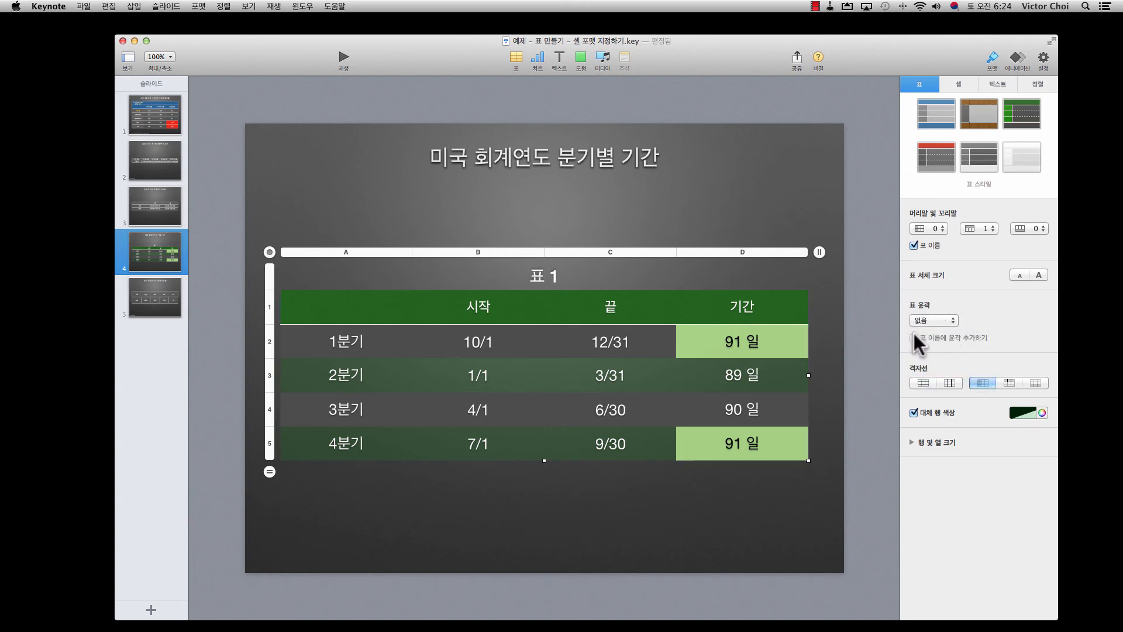
Hide the table name above the whole table and deselect the table
left_click(778, 307)
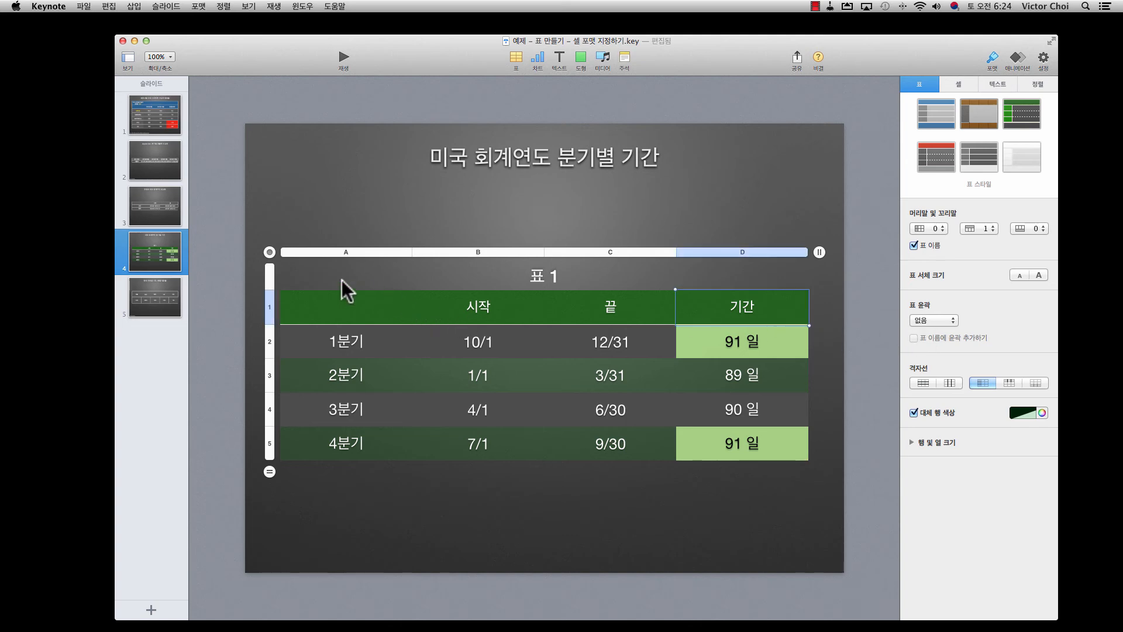
left_click(280, 262)
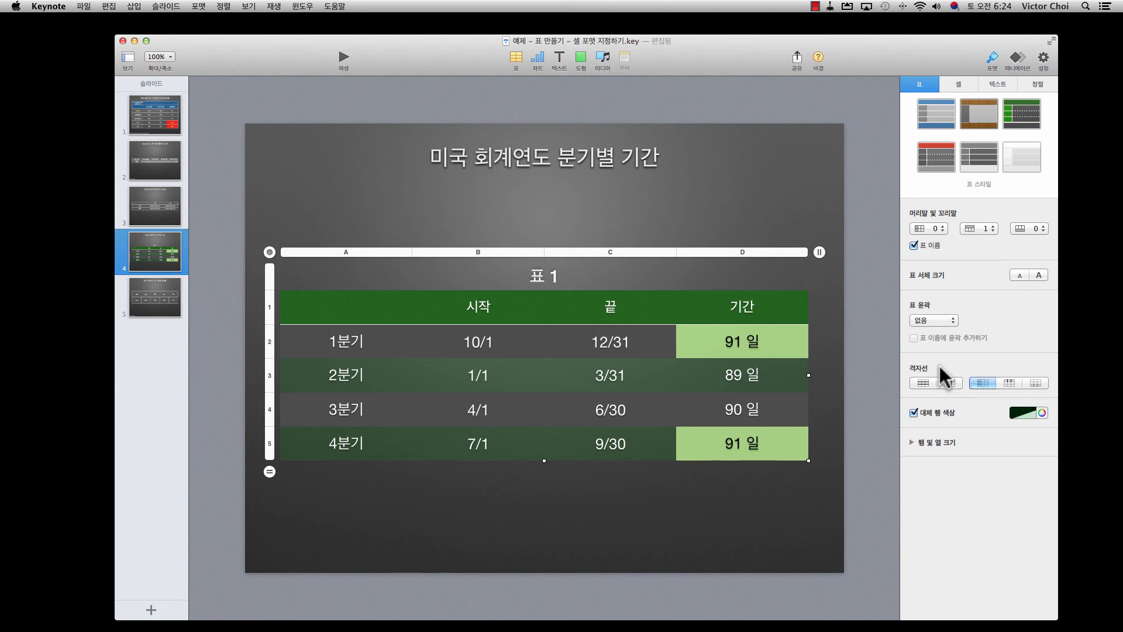
left_click(914, 245)
left_click(850, 328)
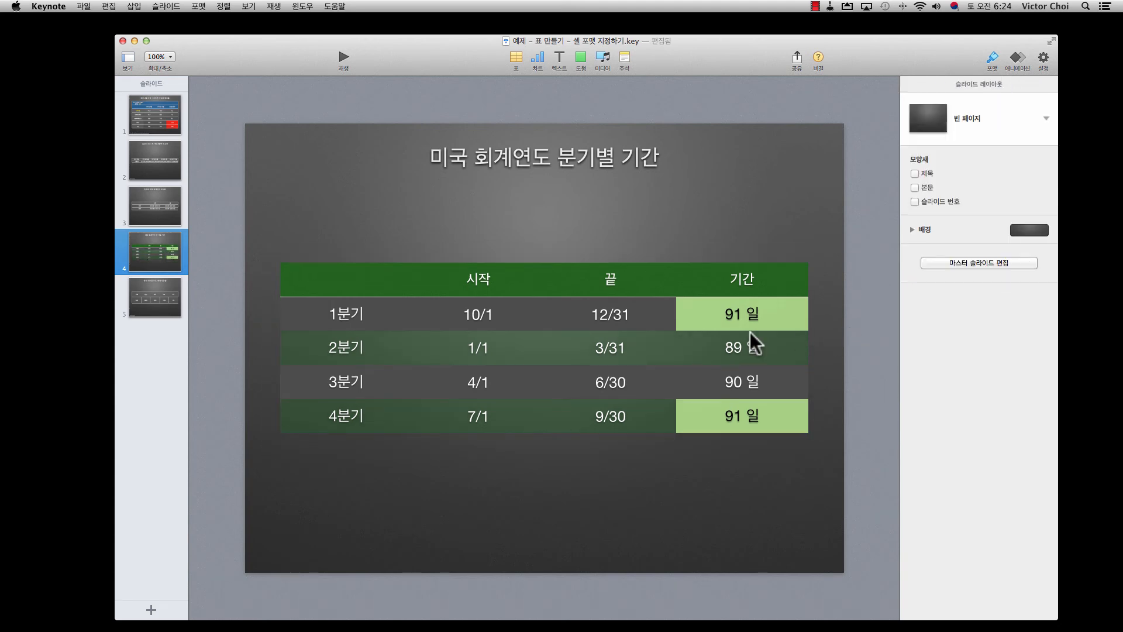
Select the whole table, and select the header row cells A1 through D1 to view their cell format
left_click(323, 269)
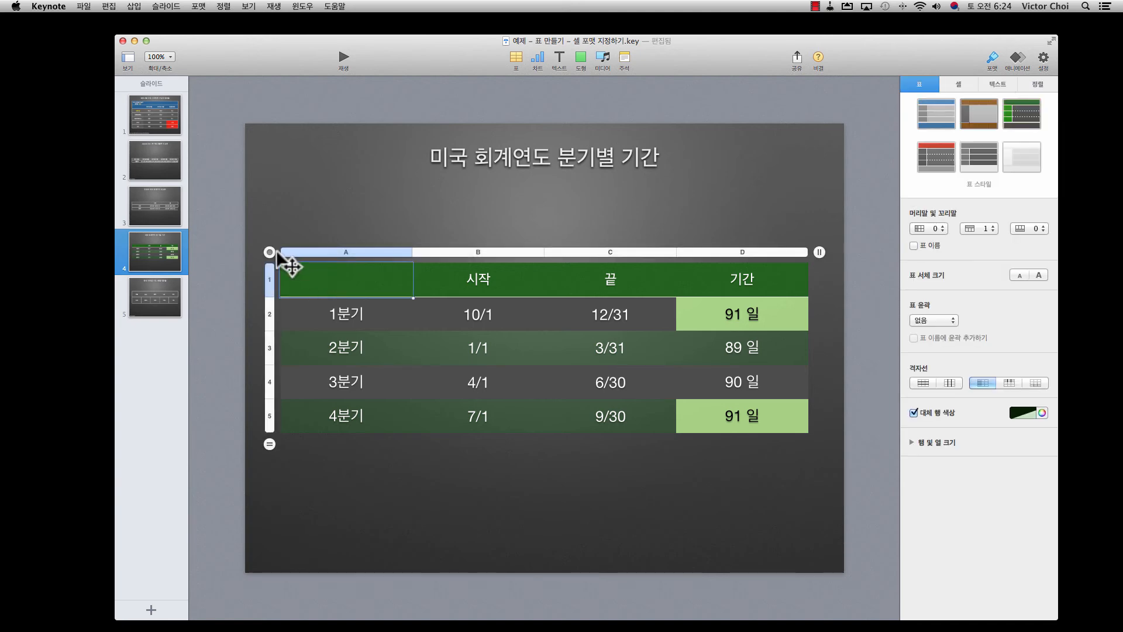
left_click_drag(265, 248, 272, 255)
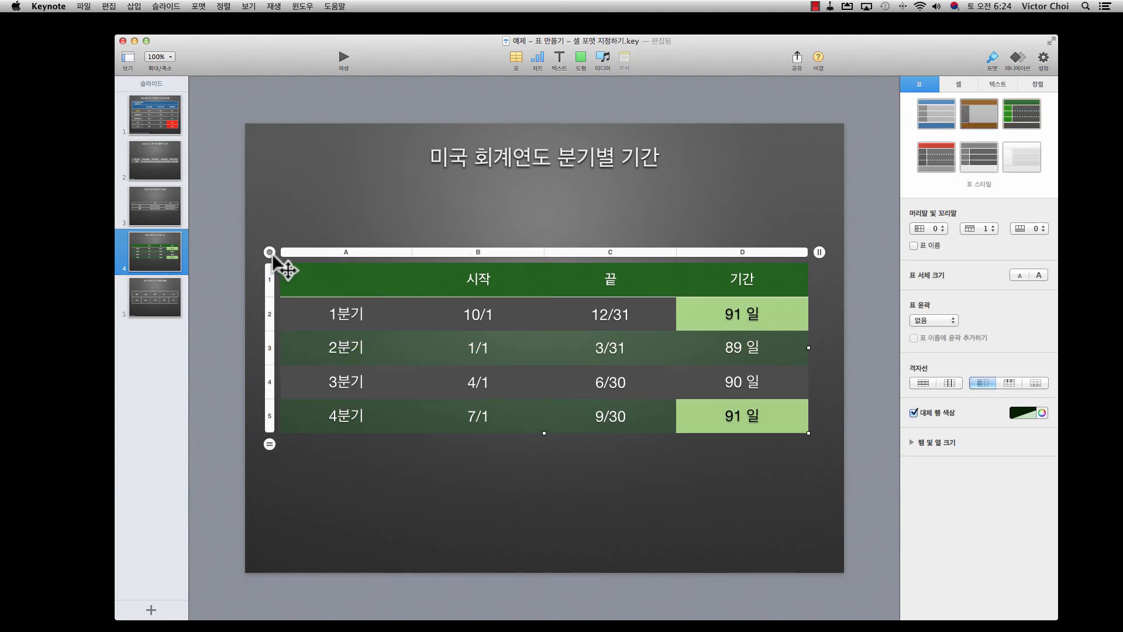
left_click(674, 466)
left_click(633, 408)
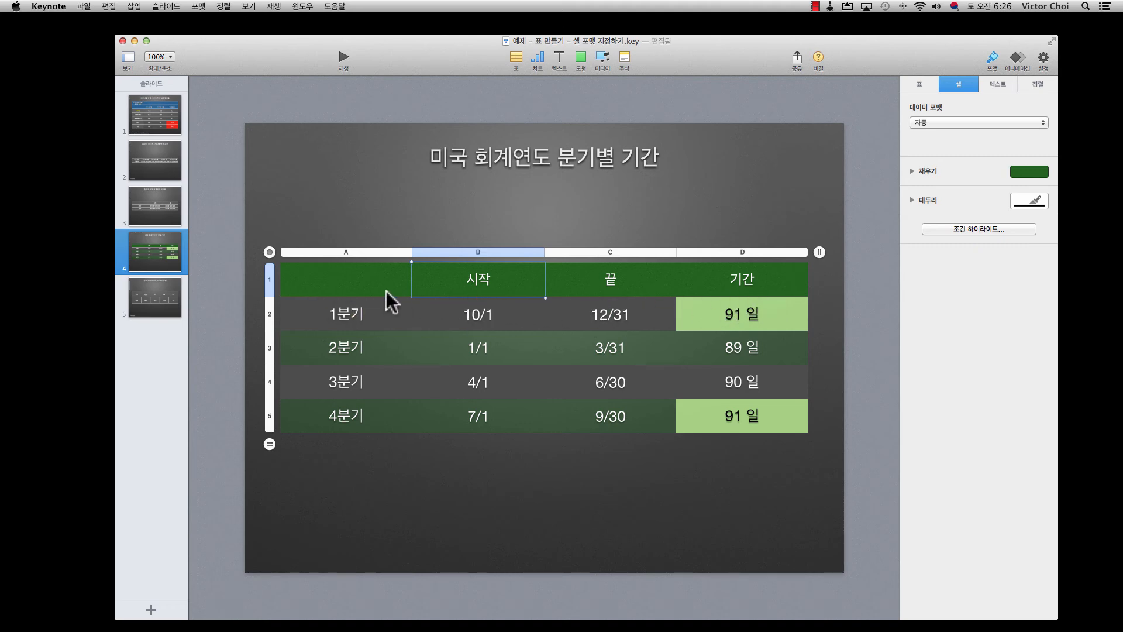
left_click(361, 291)
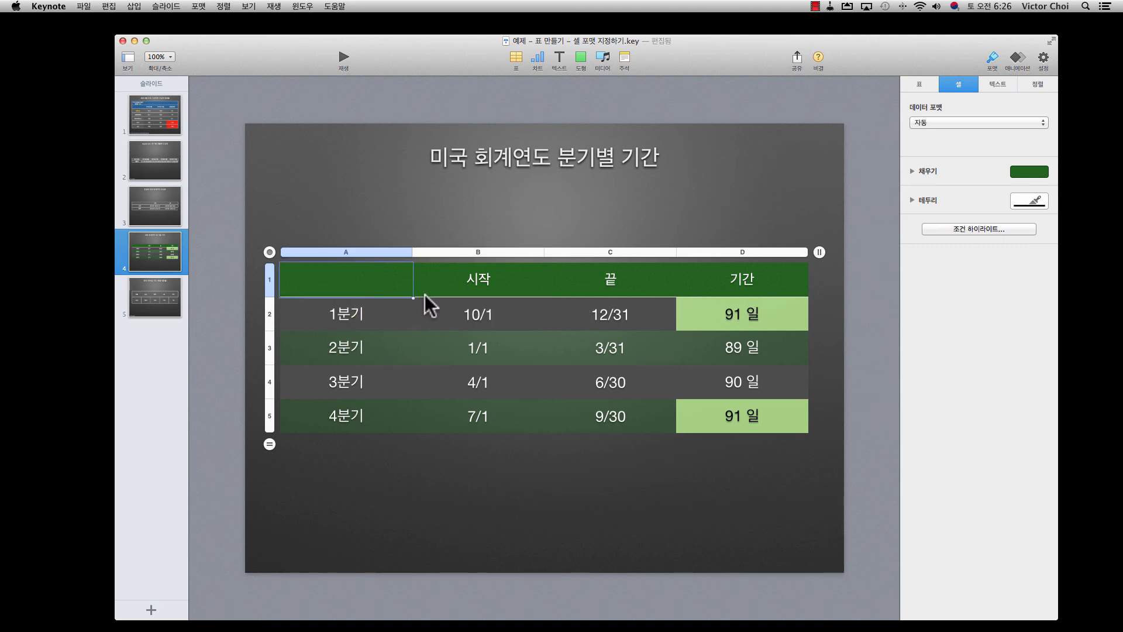
left_click_drag(413, 298, 748, 296)
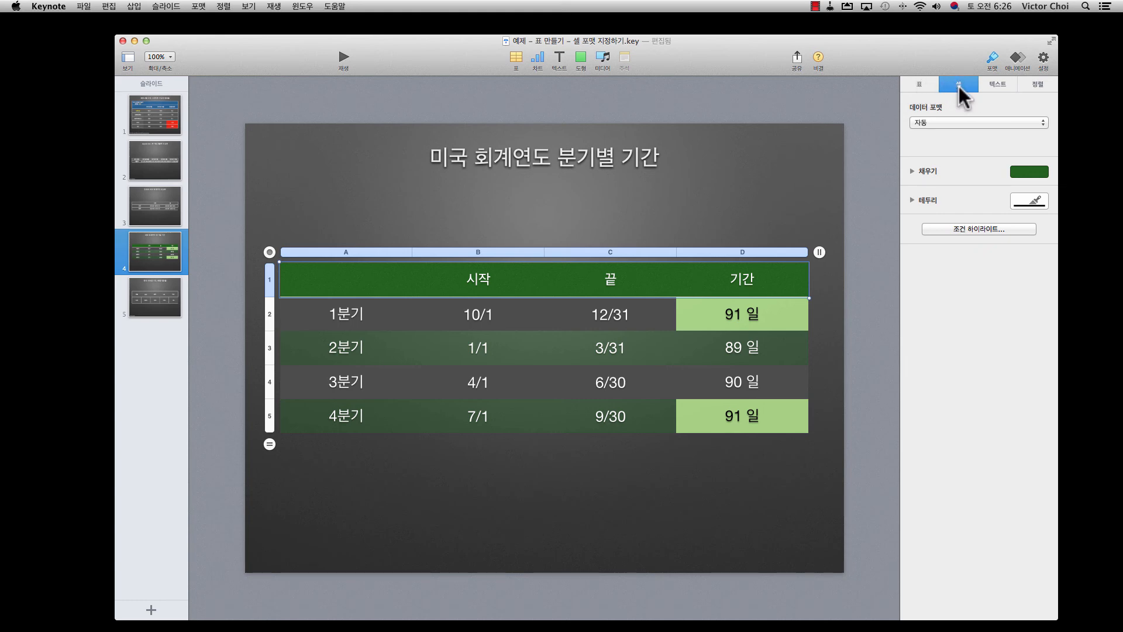
Examine the cell format settings of individual date cells in the 시작 and 끝 columns and of the empty header cell A1
left_click(654, 315)
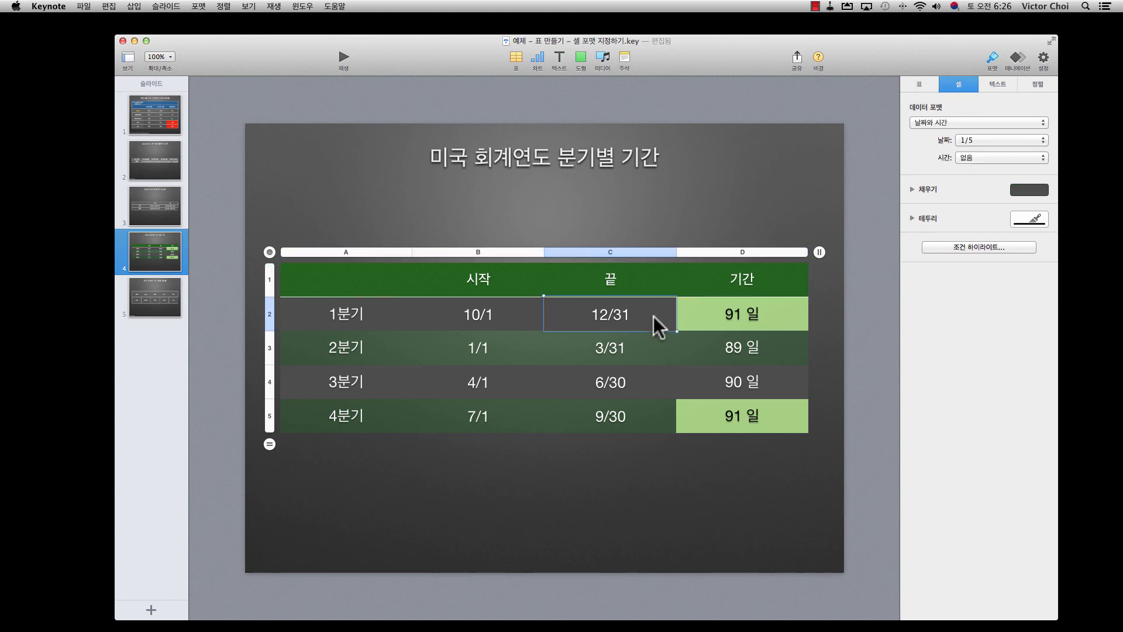
left_click(515, 320)
left_click(506, 338)
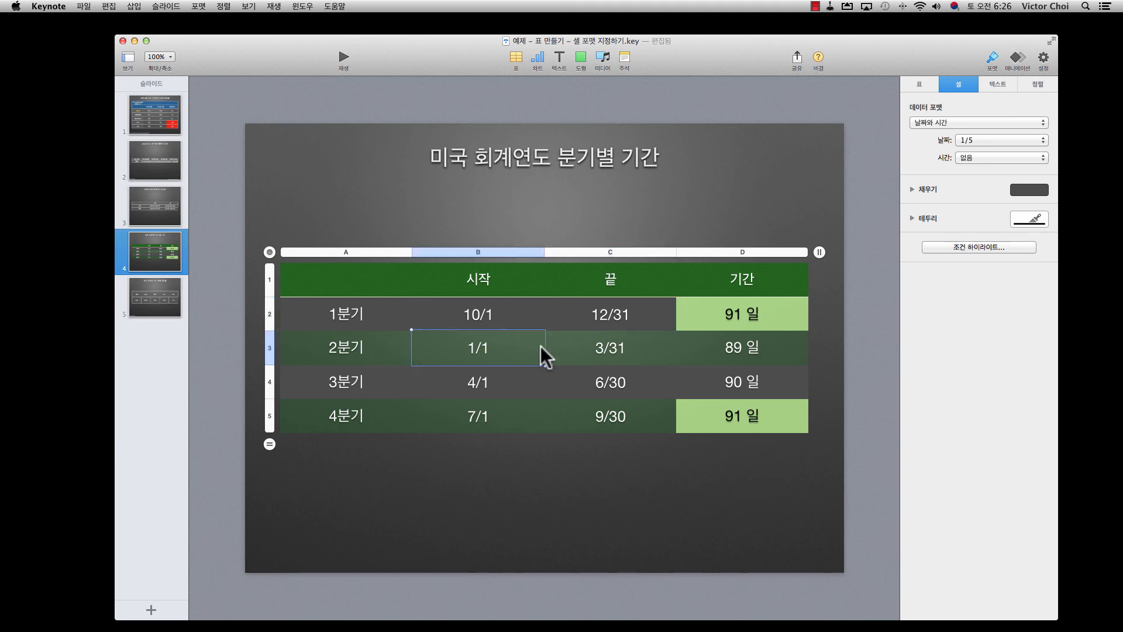
left_click(612, 346)
left_click(631, 382)
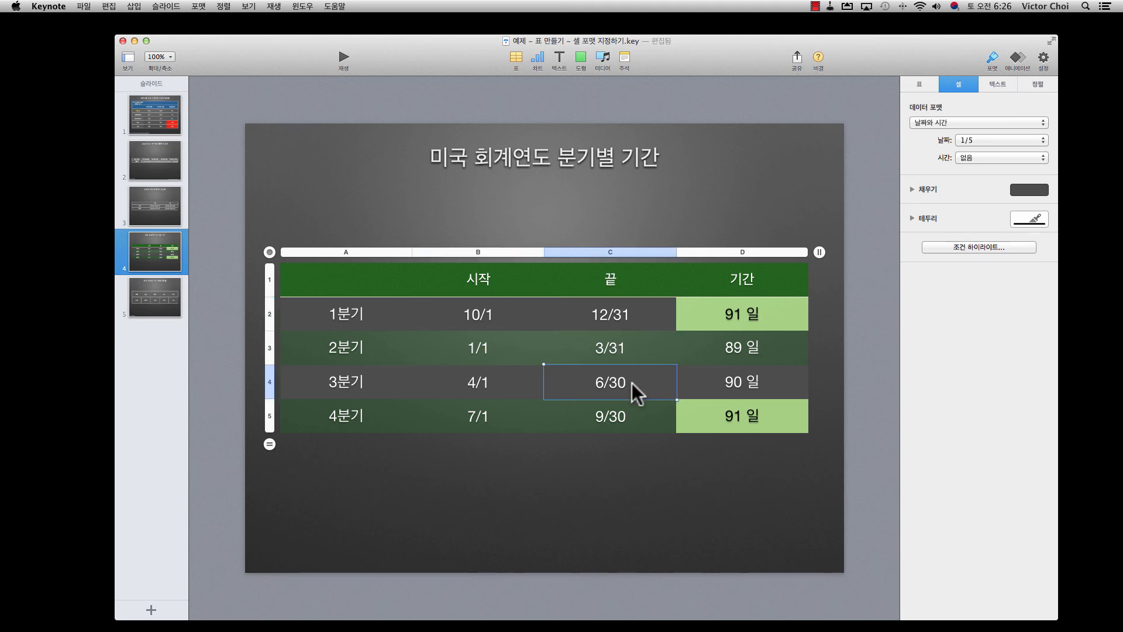
left_click(510, 386)
left_click(477, 325)
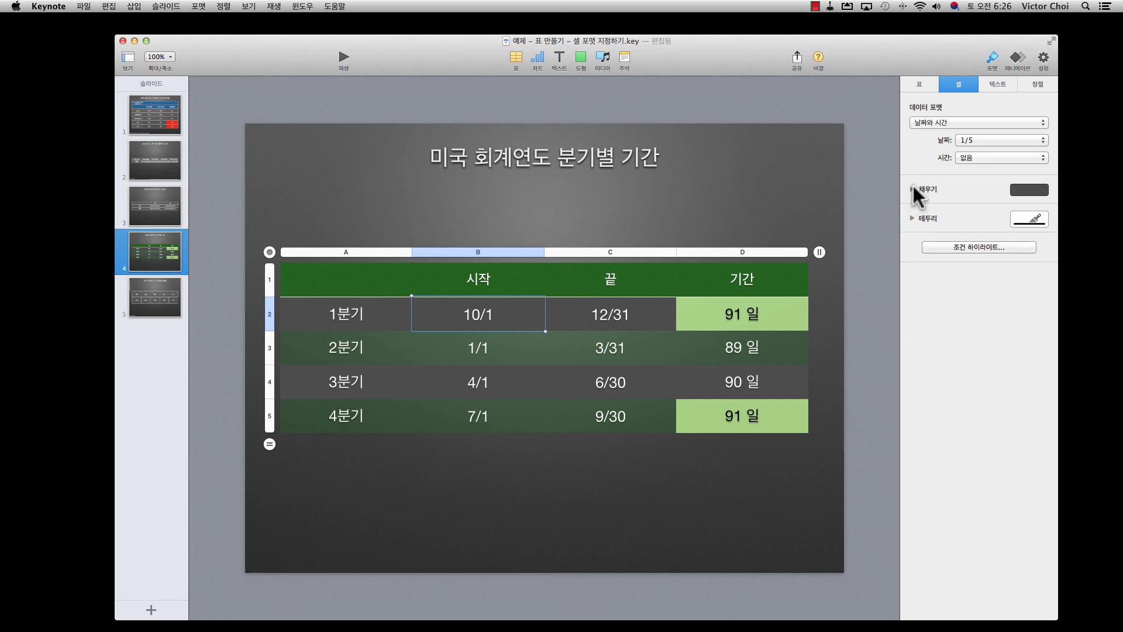
left_click(359, 274)
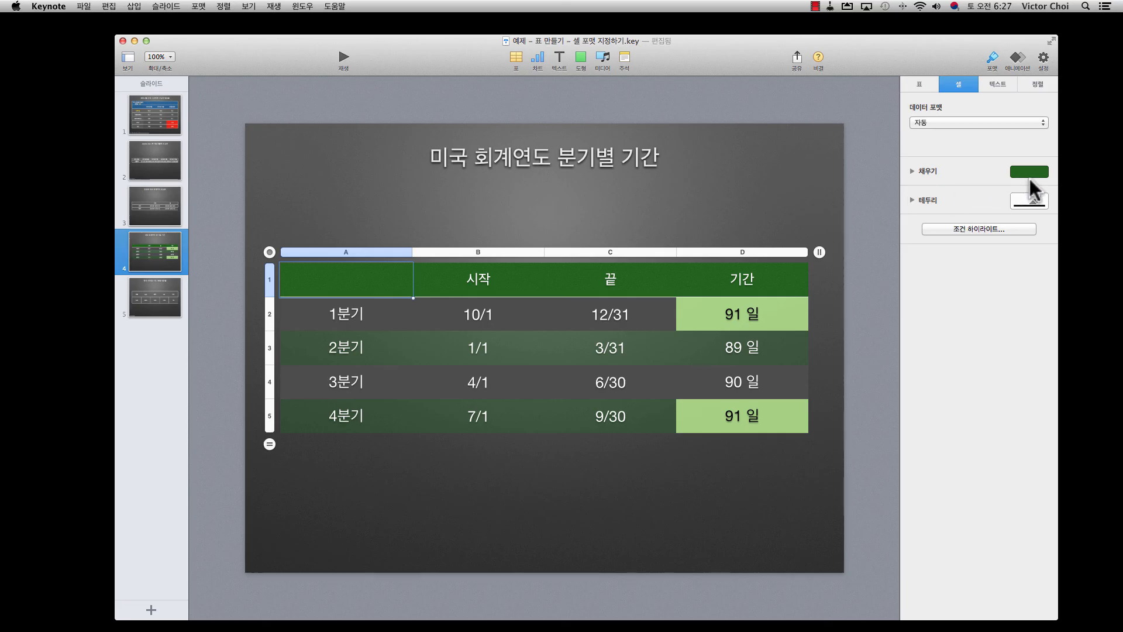
Review the fill types available for header cell A1 and set the scale of its advanced image fill to 66%
left_click(911, 171)
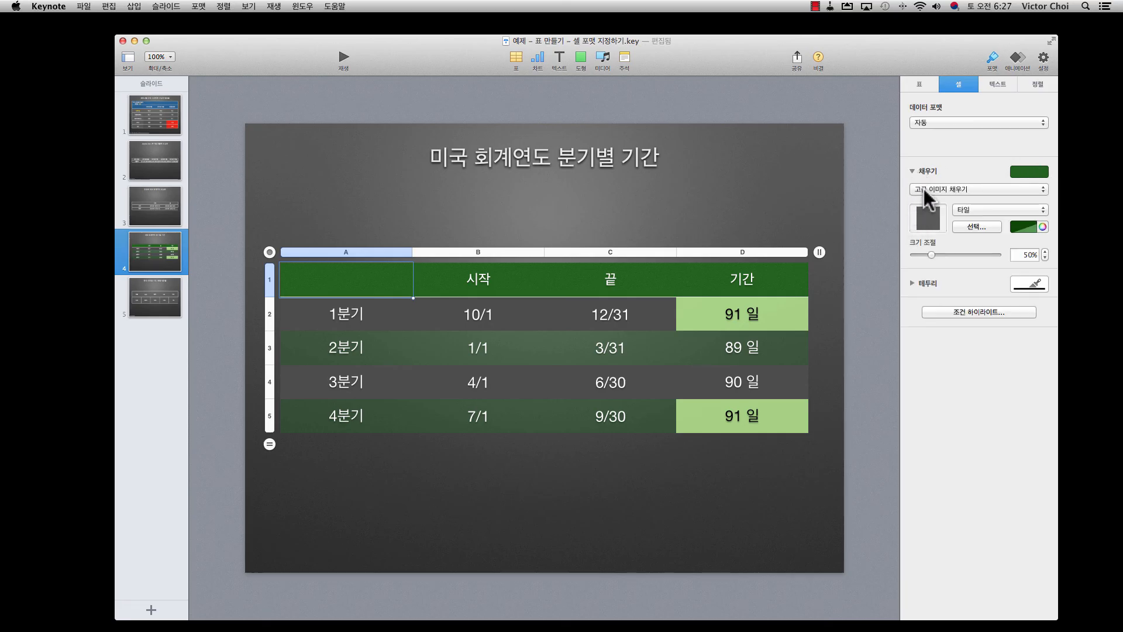
left_click(922, 189)
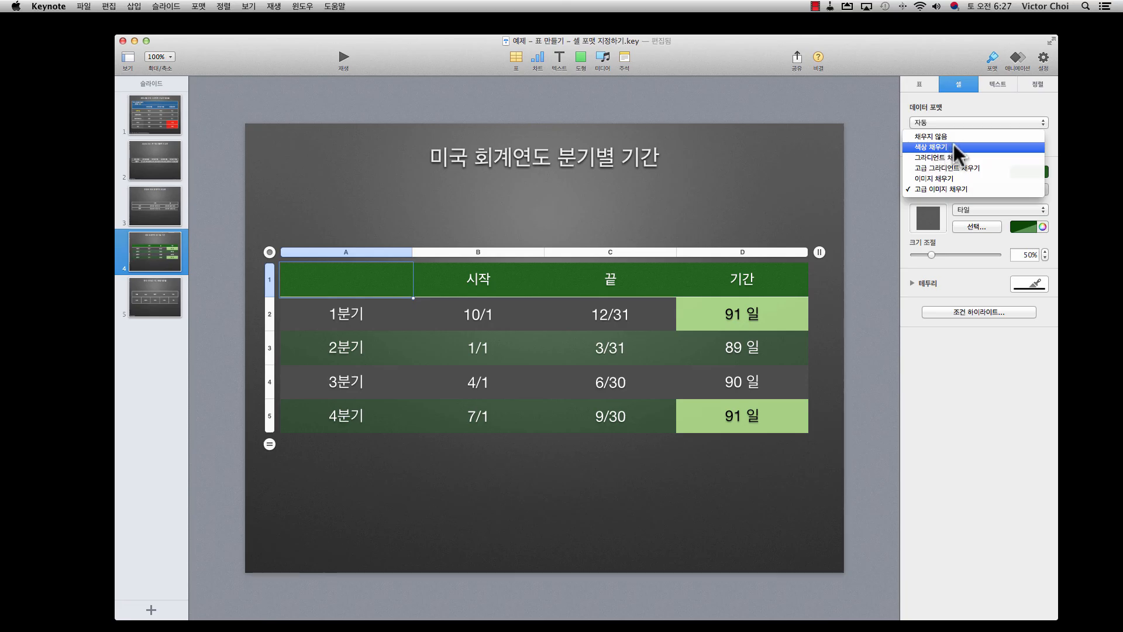
left_click(952, 221)
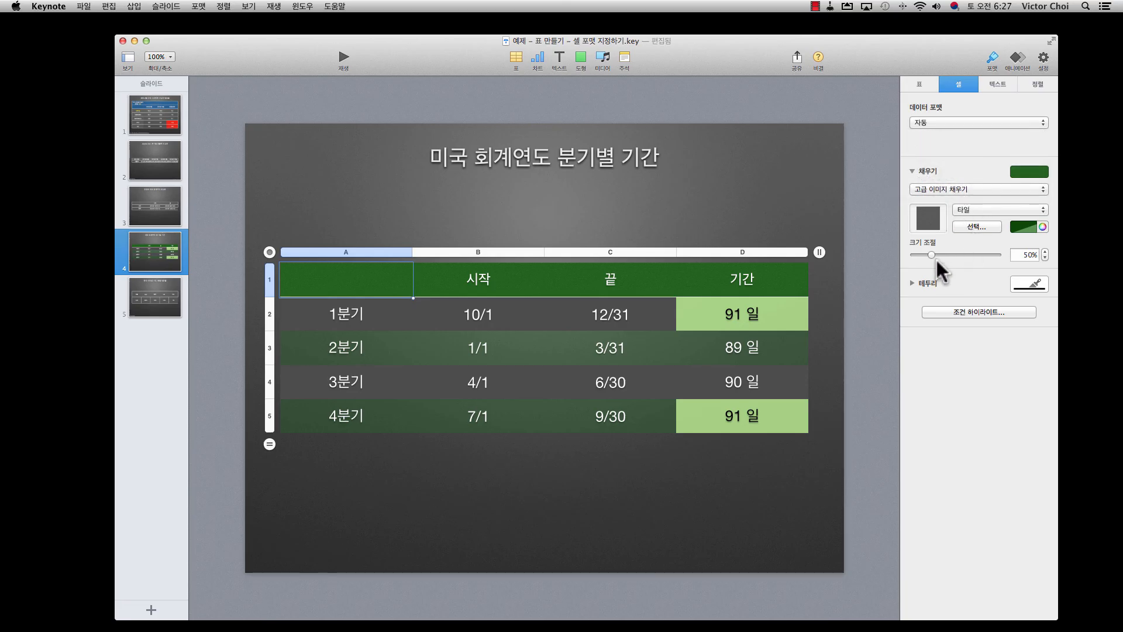
mouse_move(936, 253)
left_mouse_down()
mouse_move(959, 253)
mouse_move(938, 255)
left_mouse_up()
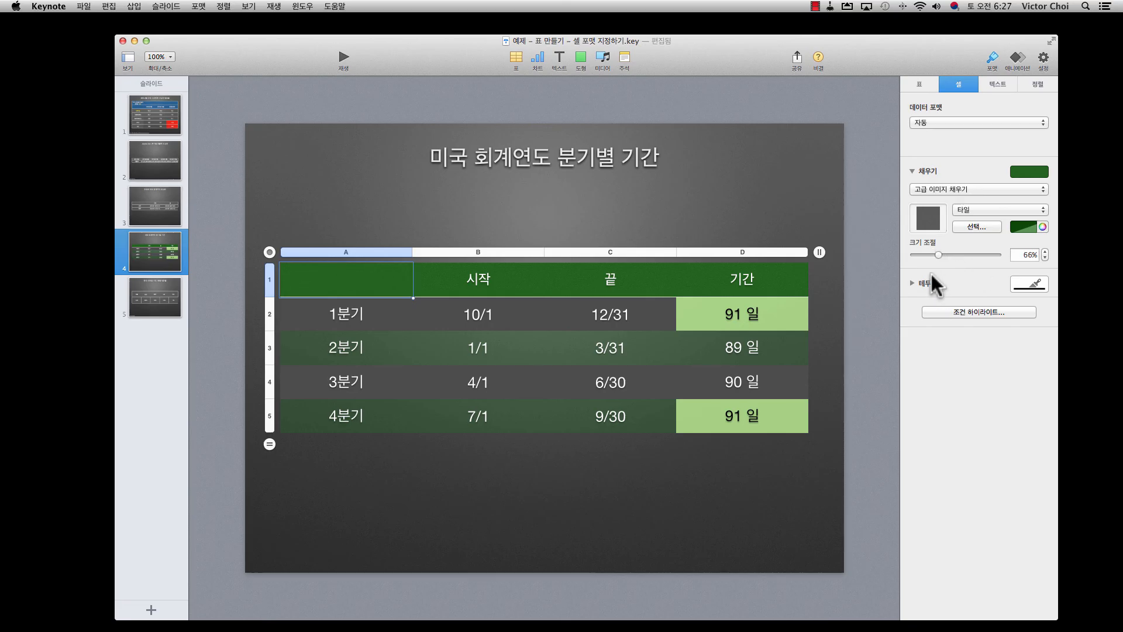
Apply the 테두리 없음 border style to the bottom edge of header cell A1
left_click(913, 284)
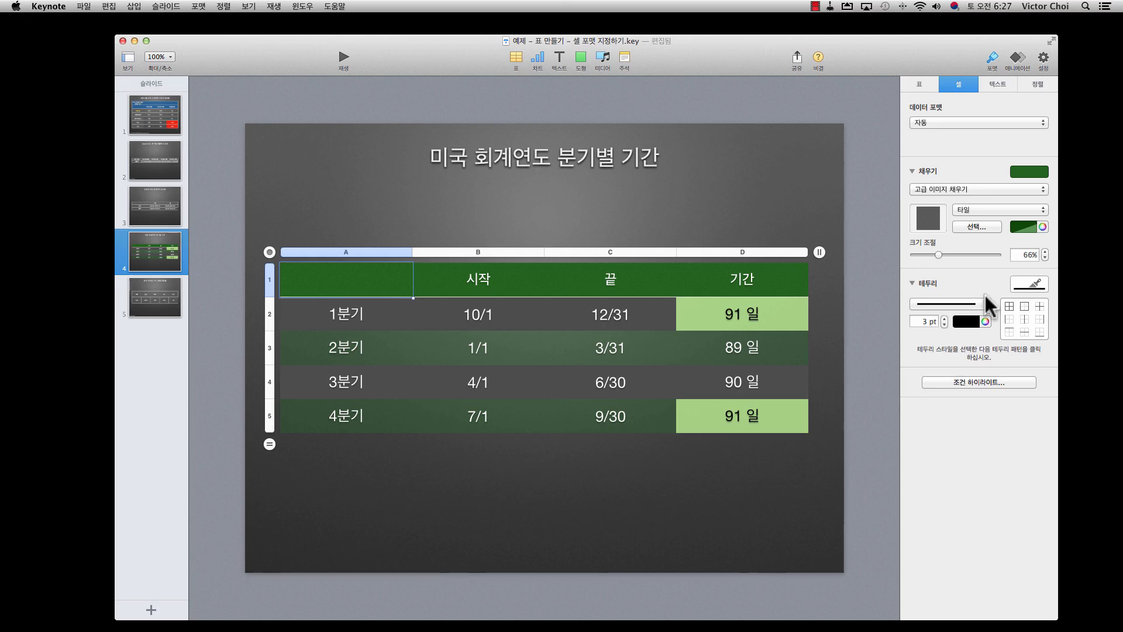
left_click(924, 304)
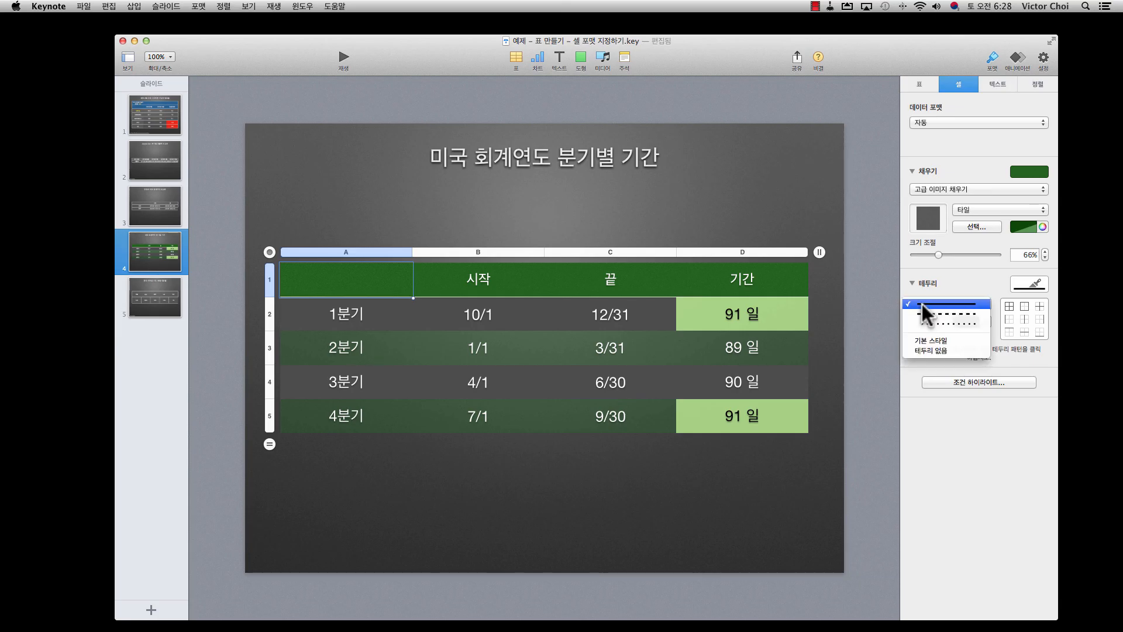
left_click(924, 350)
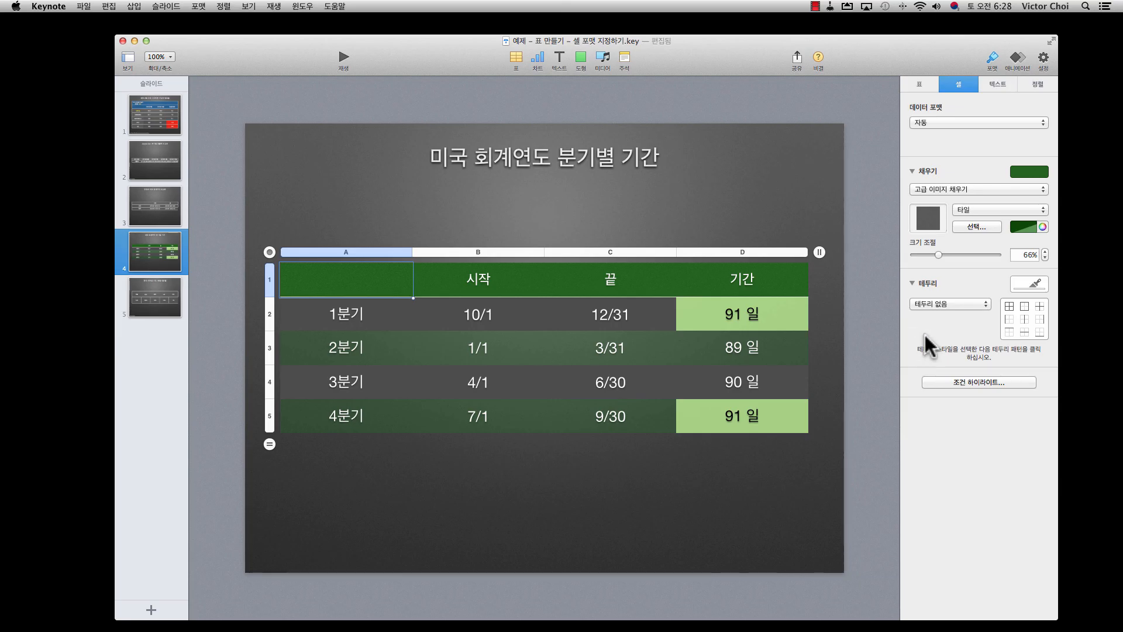
left_click(1040, 332)
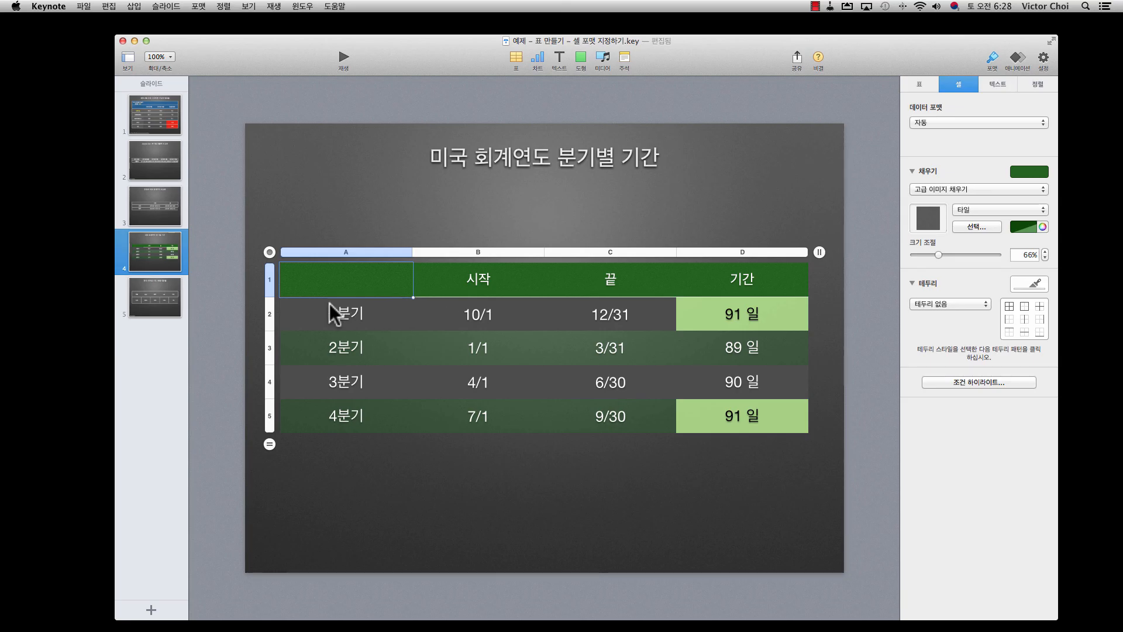
Remove the bottom border from header cells B1 through D1 and deselect the table
left_click(477, 283)
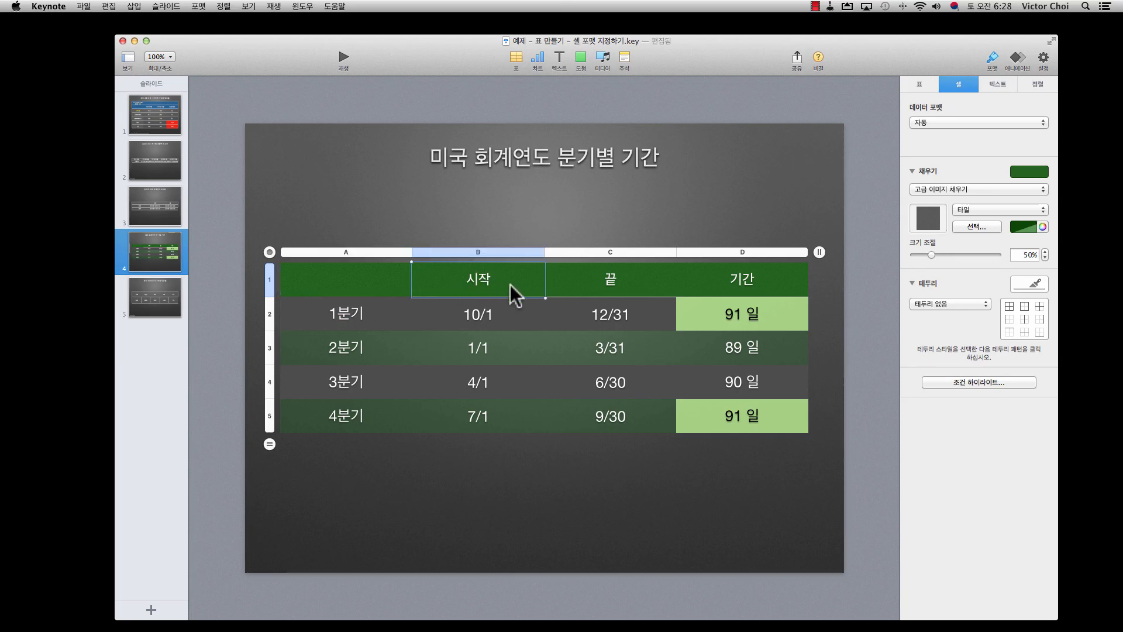
left_click_drag(544, 297, 777, 292)
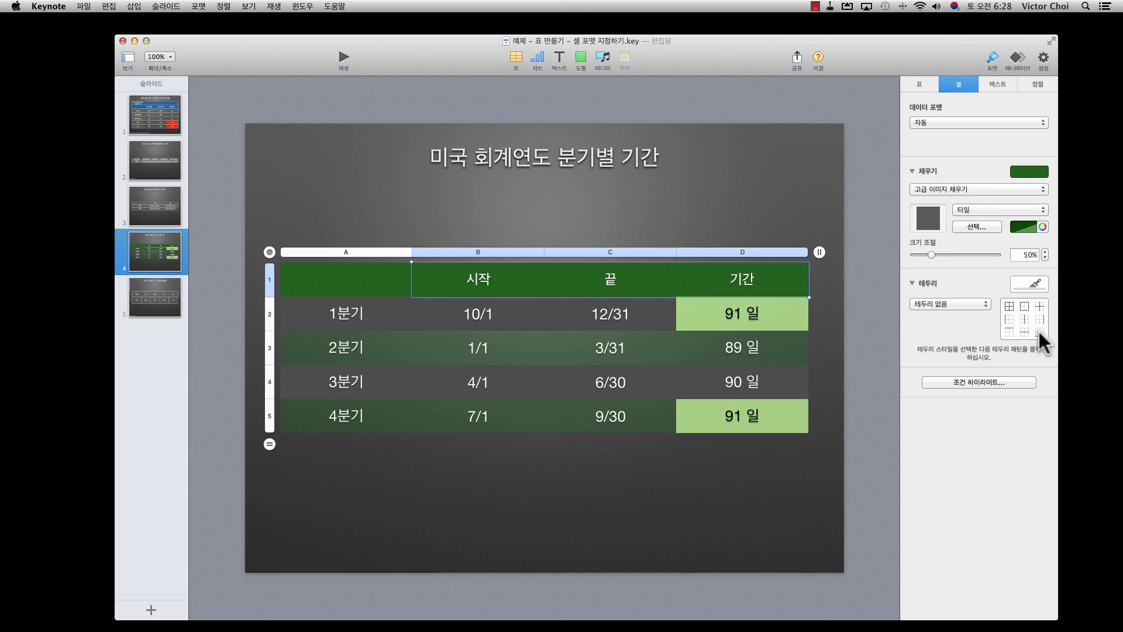
left_click(838, 330)
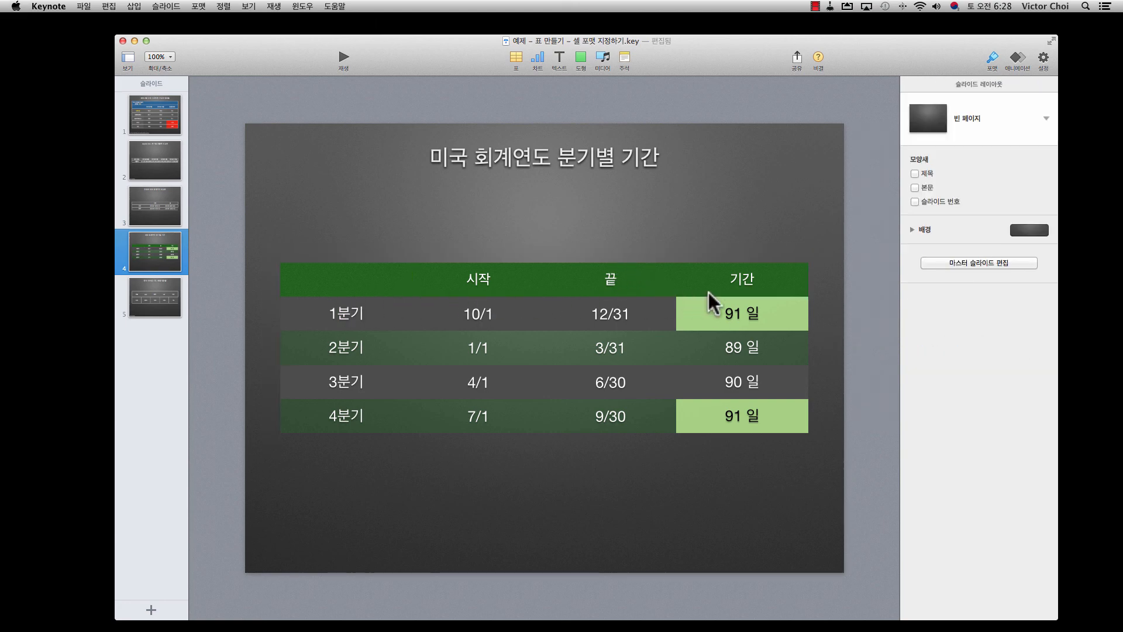
left_click(790, 292)
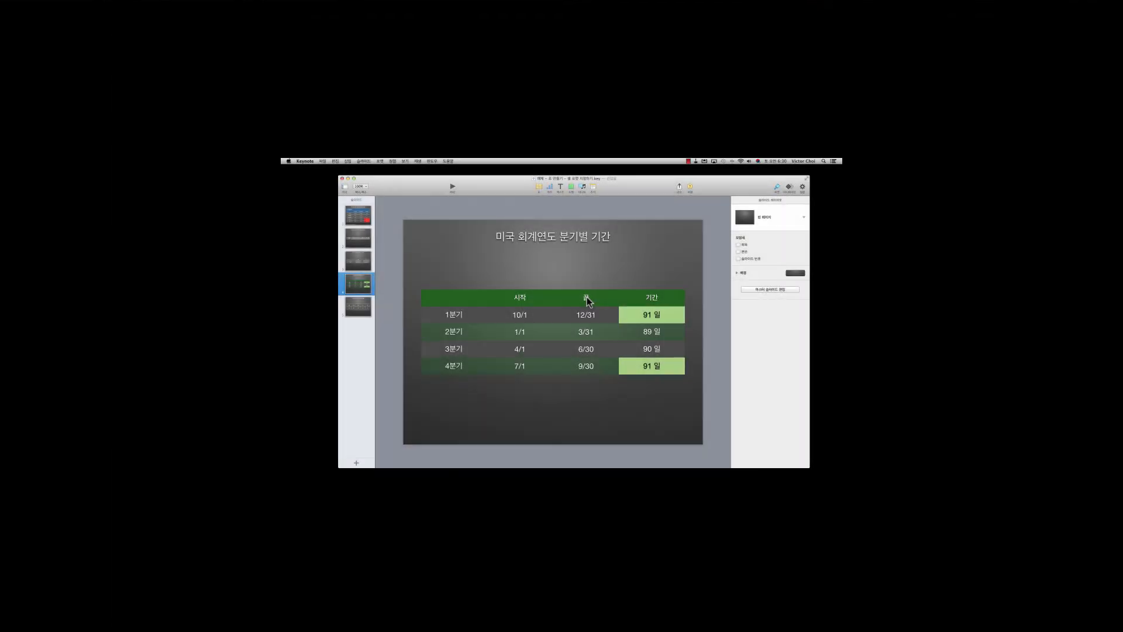
Select the whole table and lock it on the slide
left_click(423, 289)
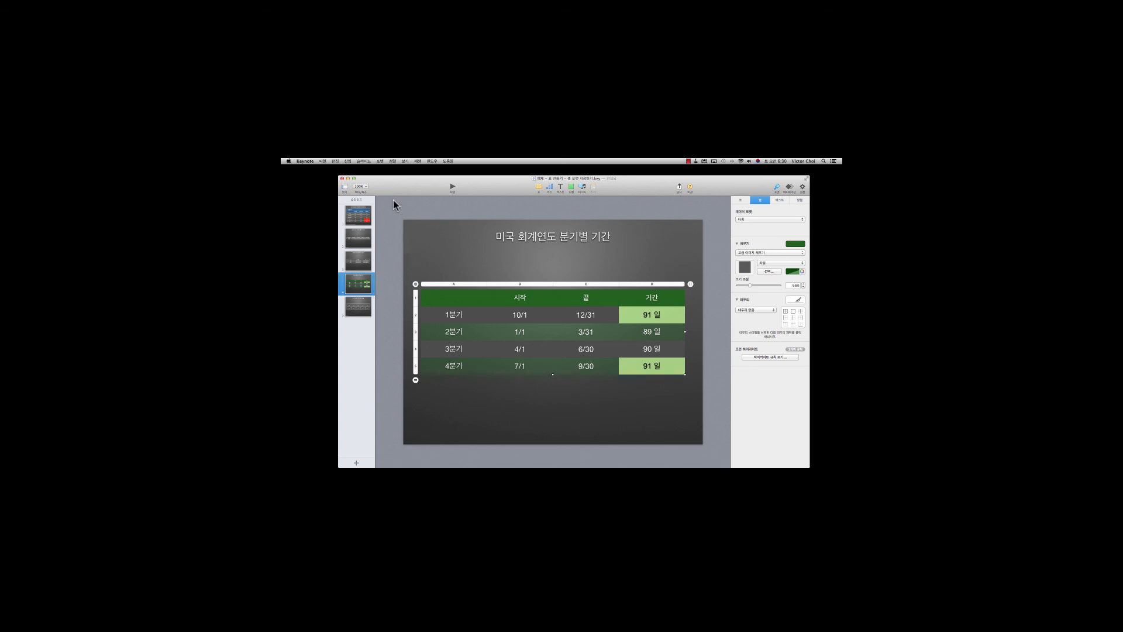
left_click(393, 161)
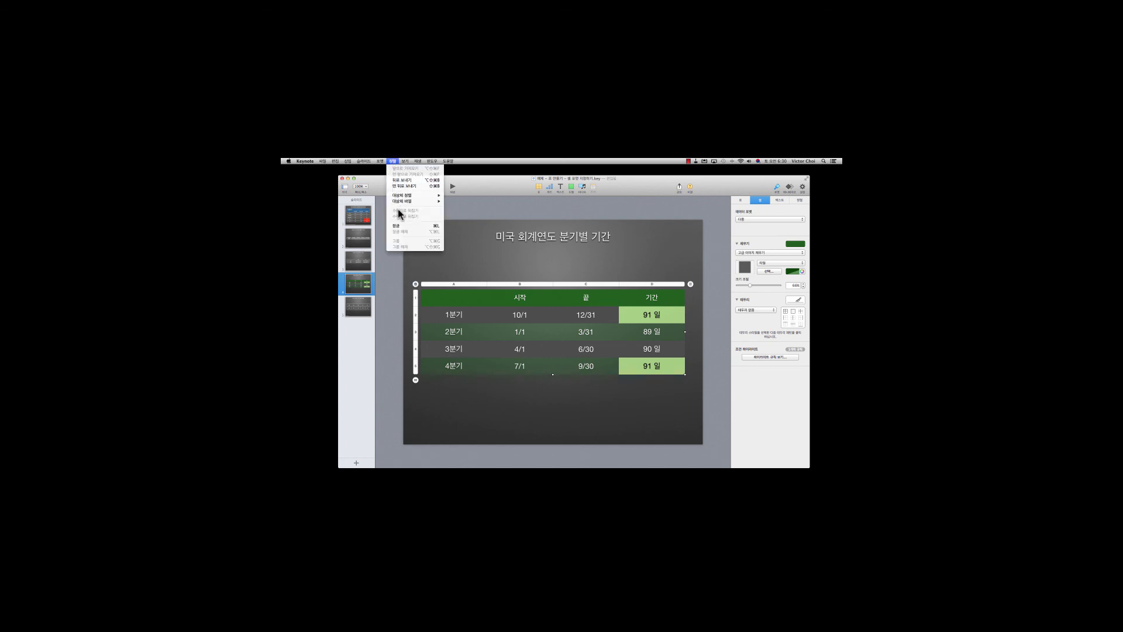
left_click(398, 226)
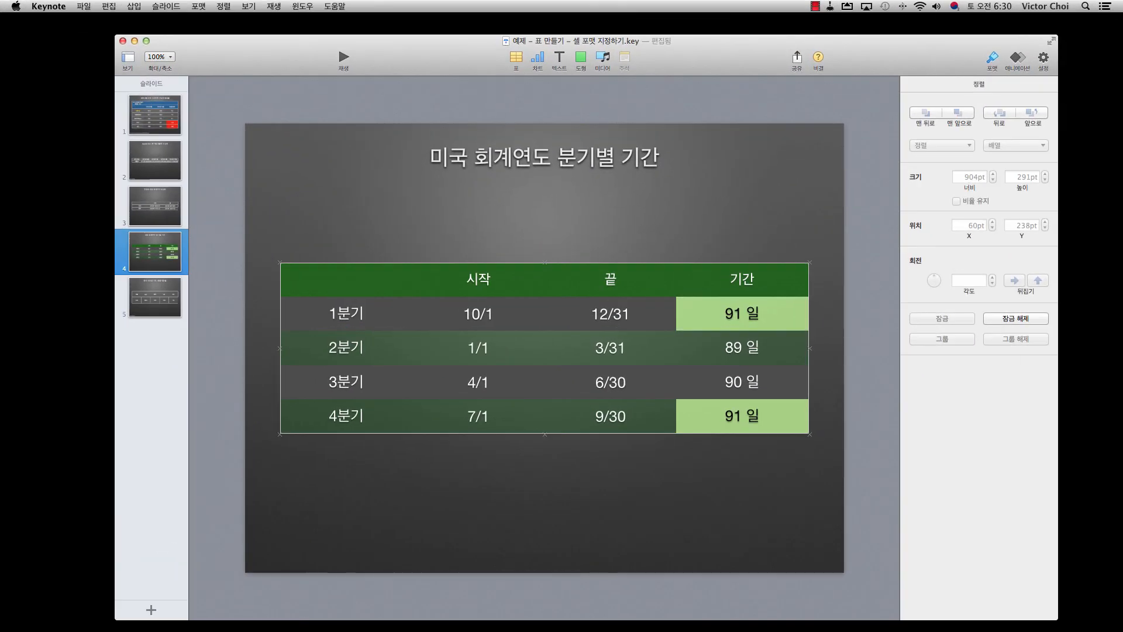